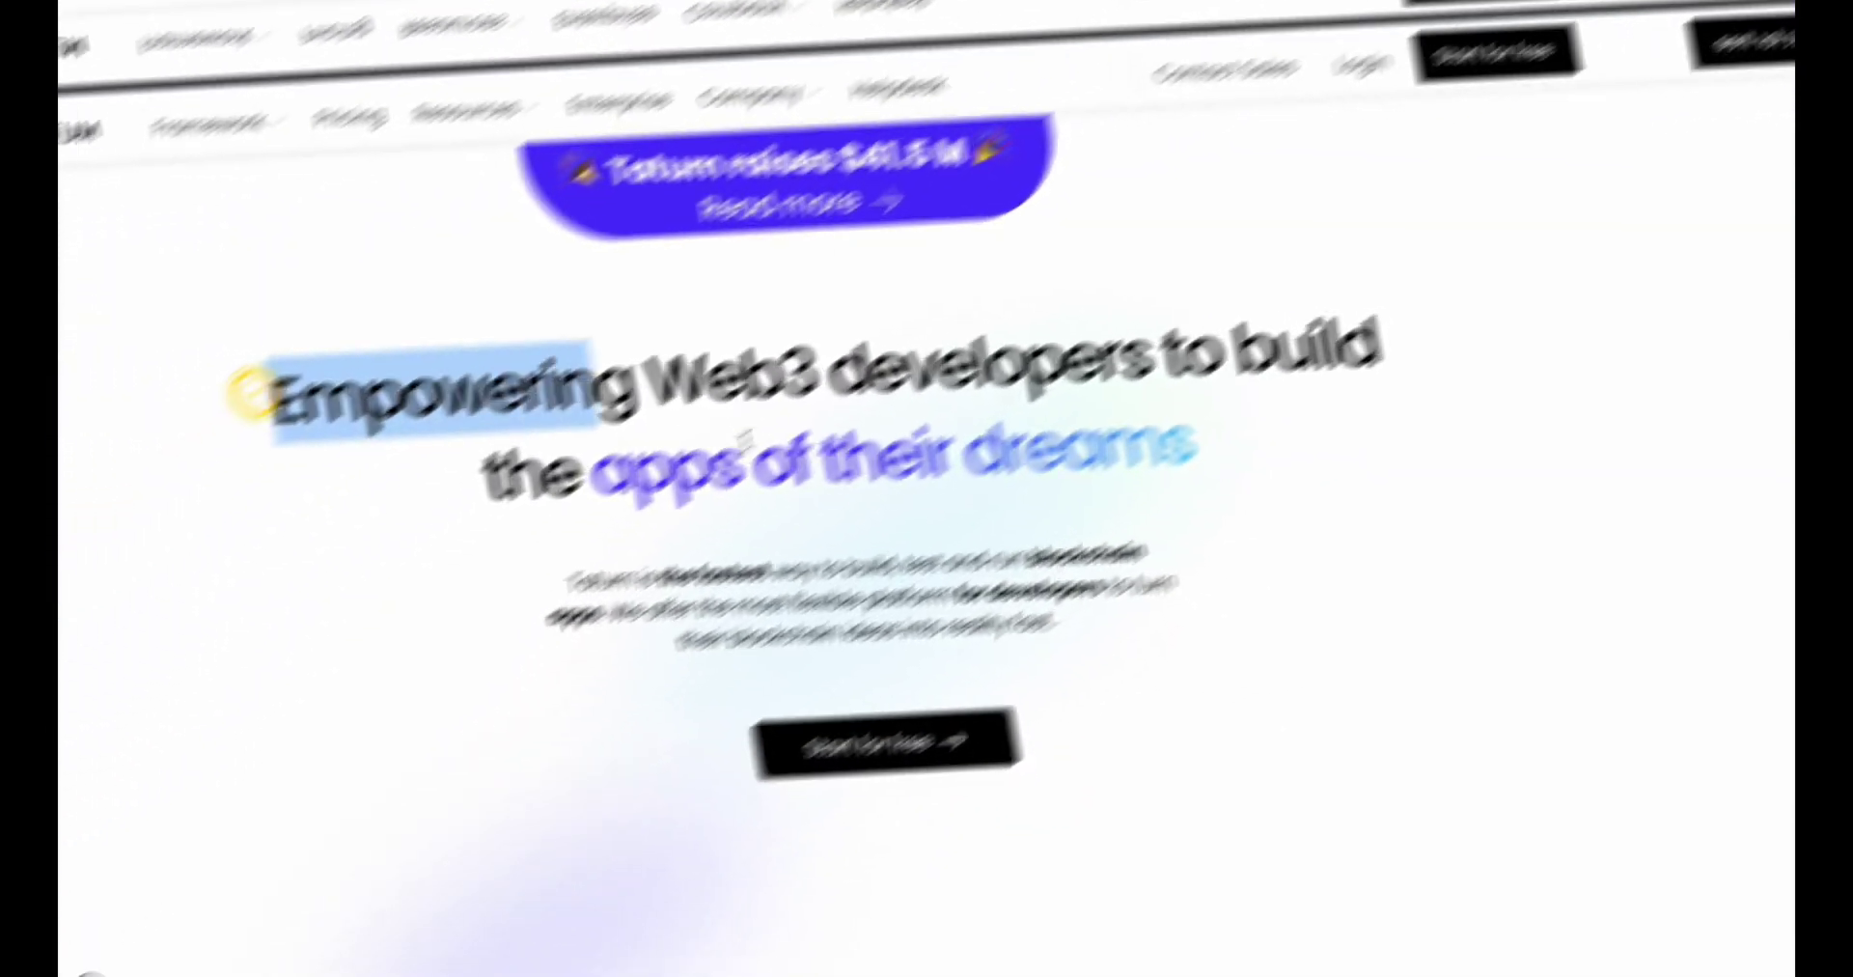
Step: Read the main headline and the introductory paragraph at the start of the Tatum homepage
left_click_drag(744, 437, 1292, 410)
left_click_drag(648, 518, 787, 518)
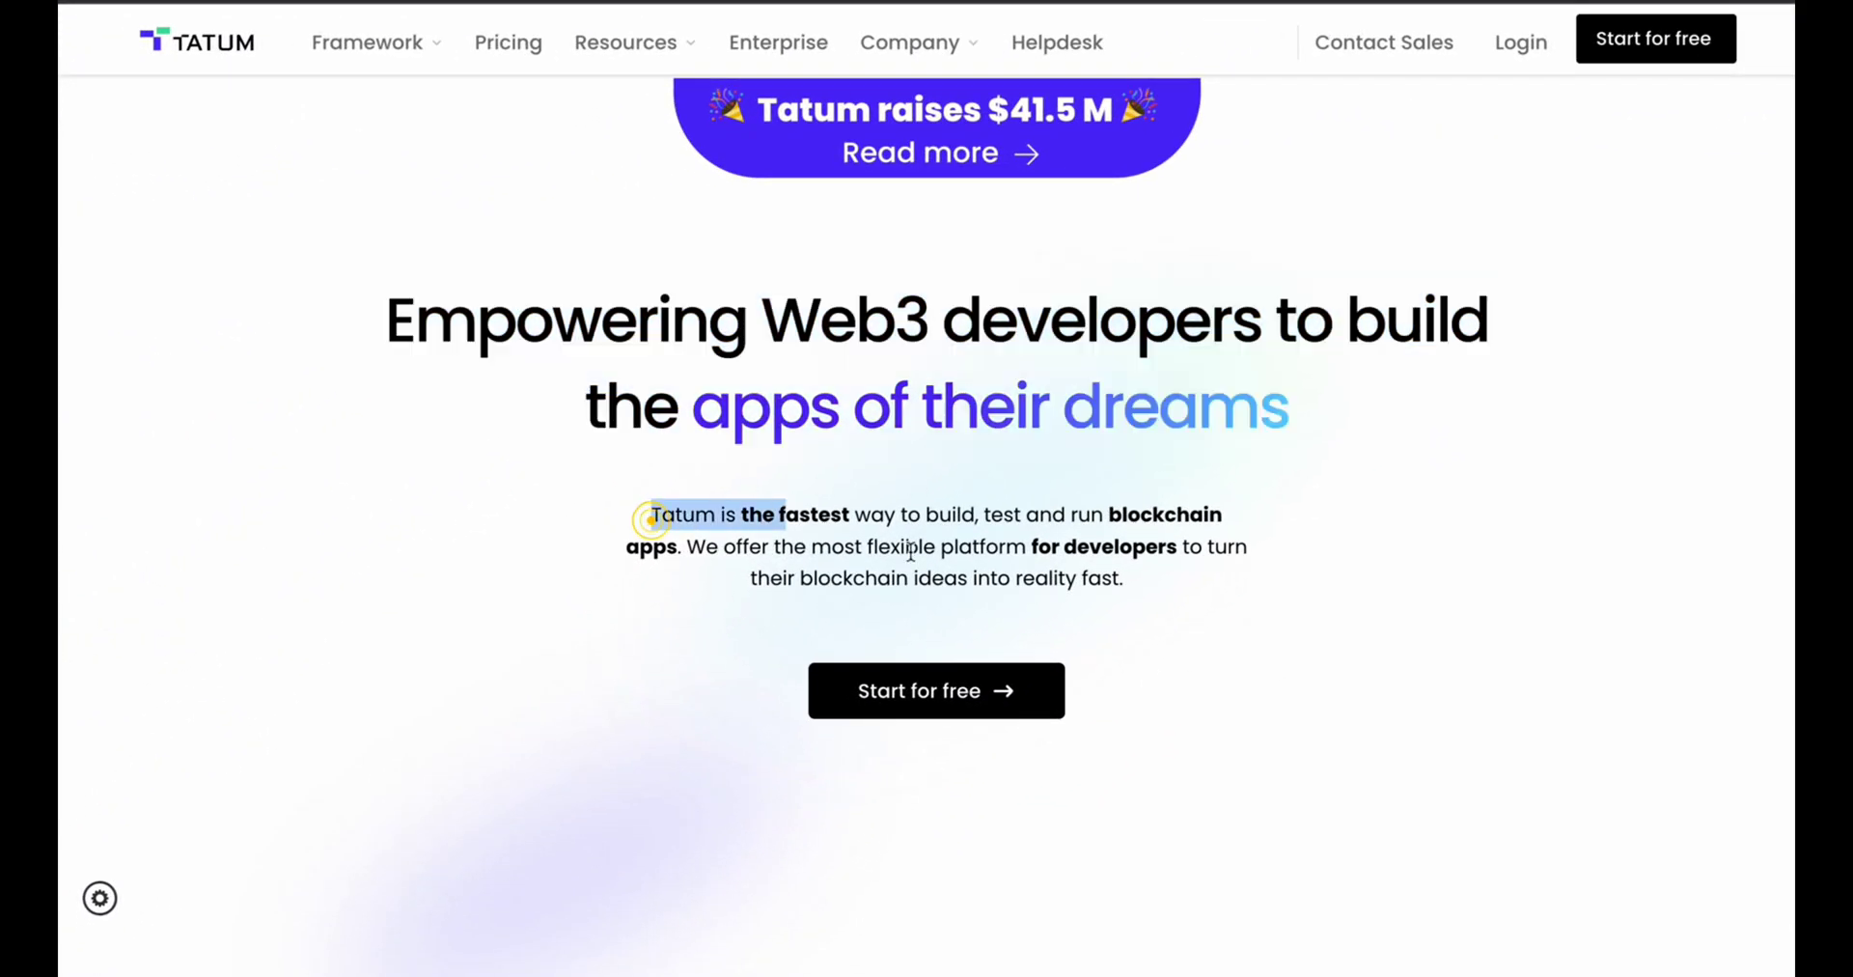
left_click_drag(910, 552, 1156, 552)
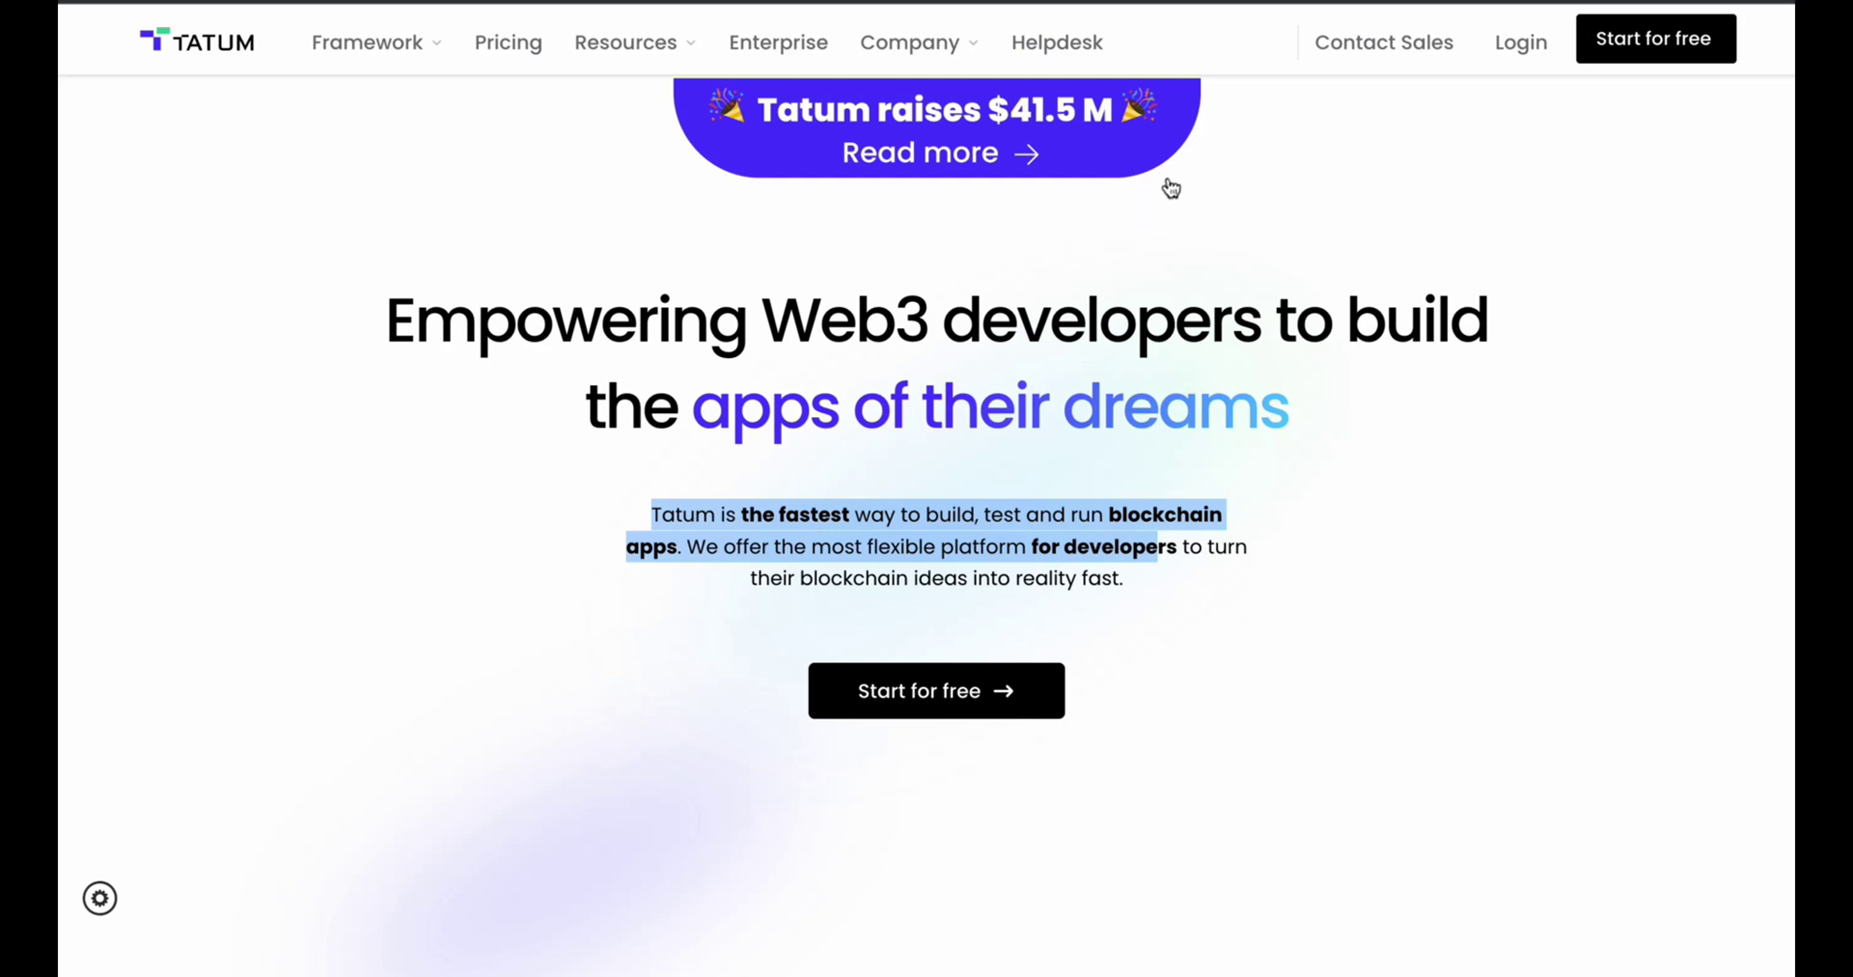
left_click(963, 477)
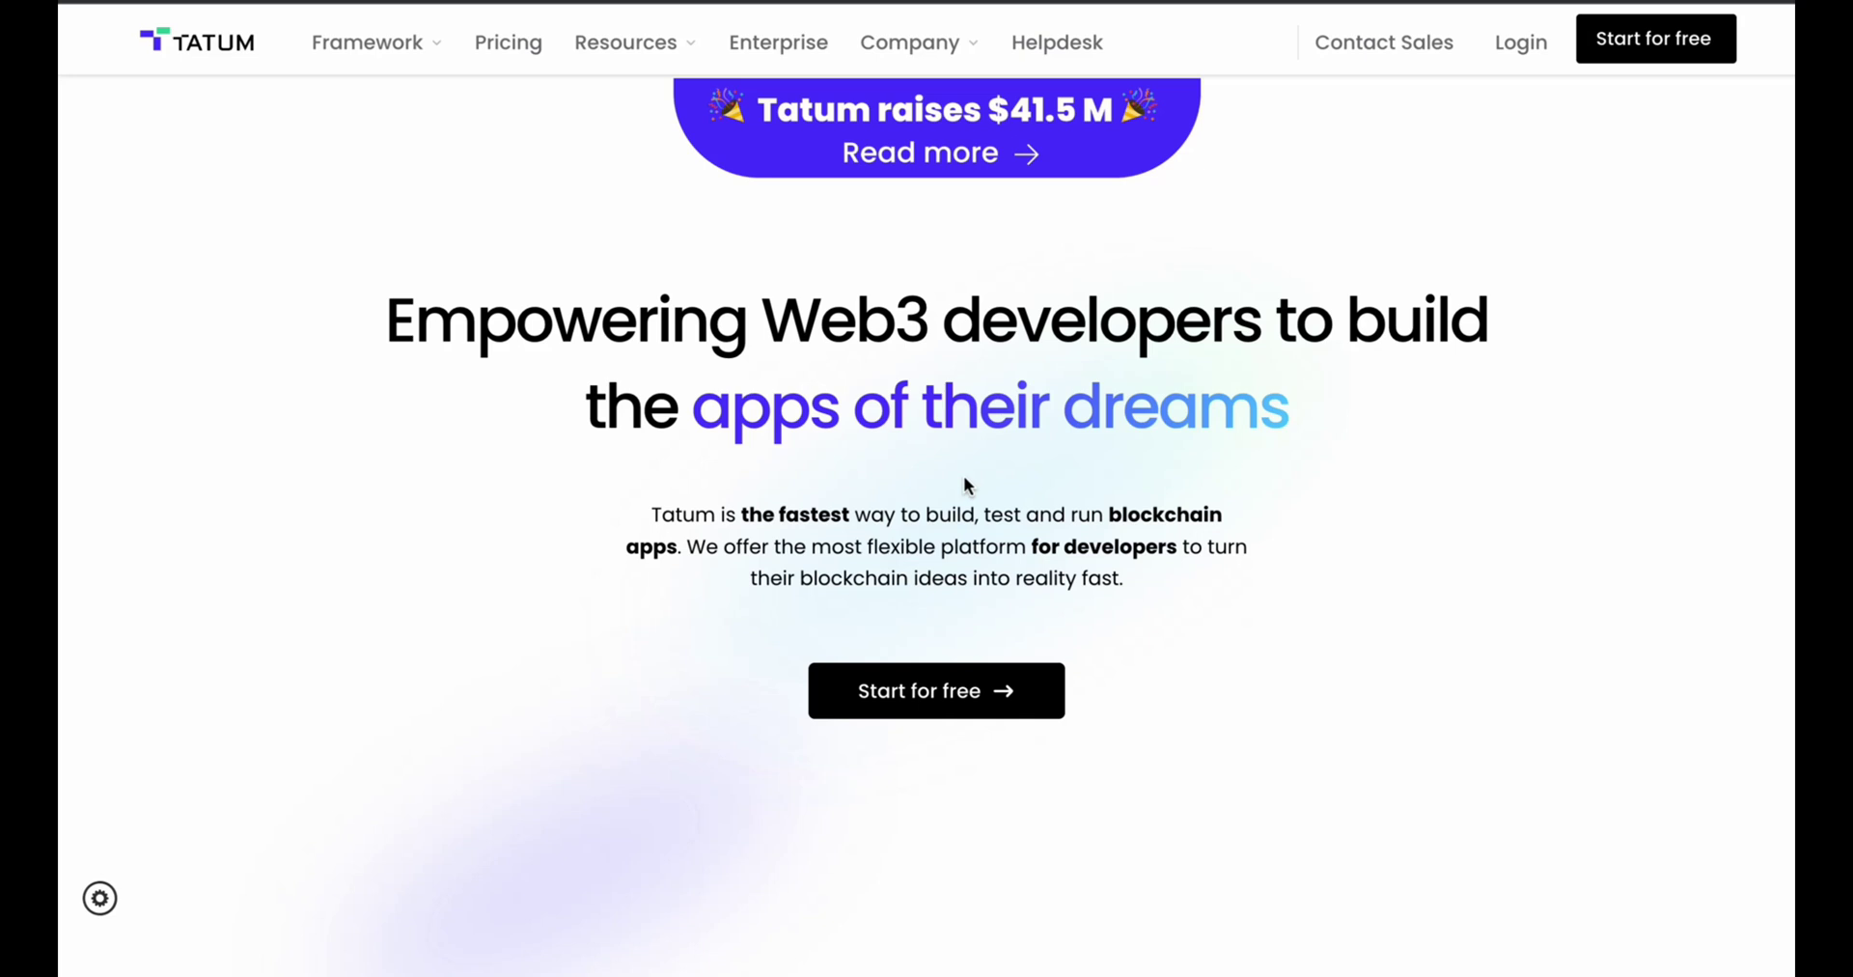
Step: Look over the homepage's press logos and the section on the most used Web3 developer stack
scroll(963, 475, "down", 1)
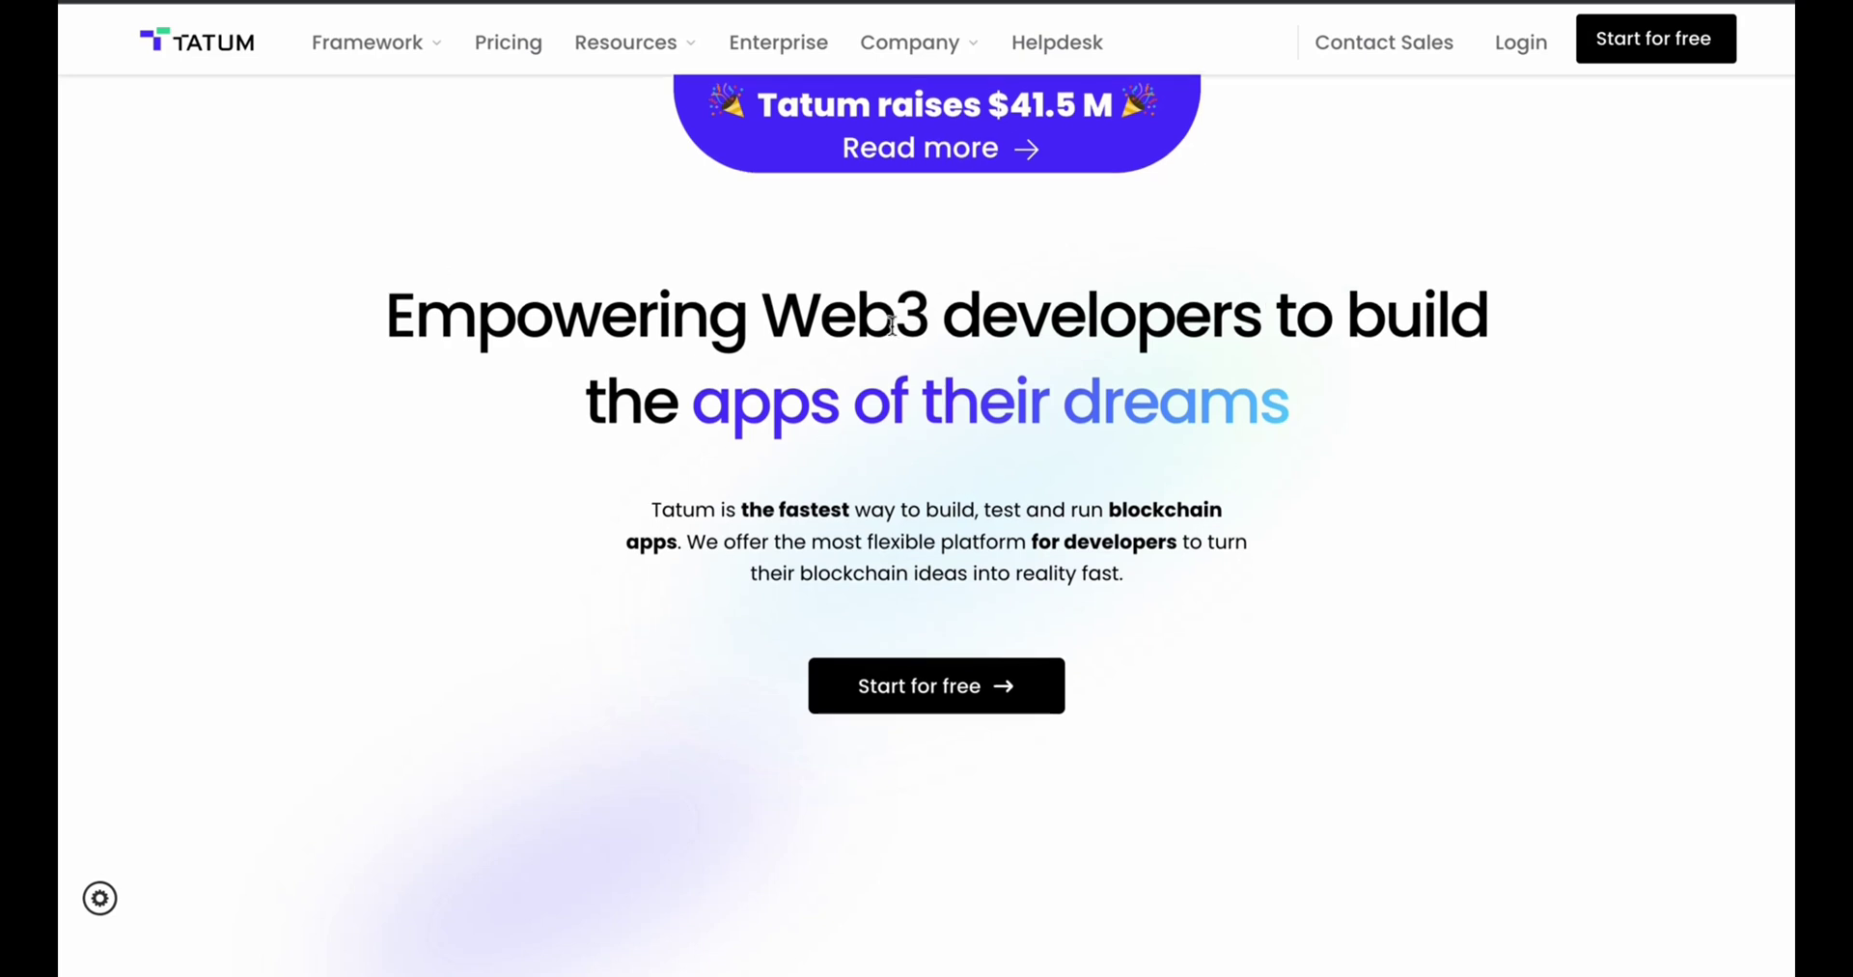
scroll(1154, 458, "down", 4)
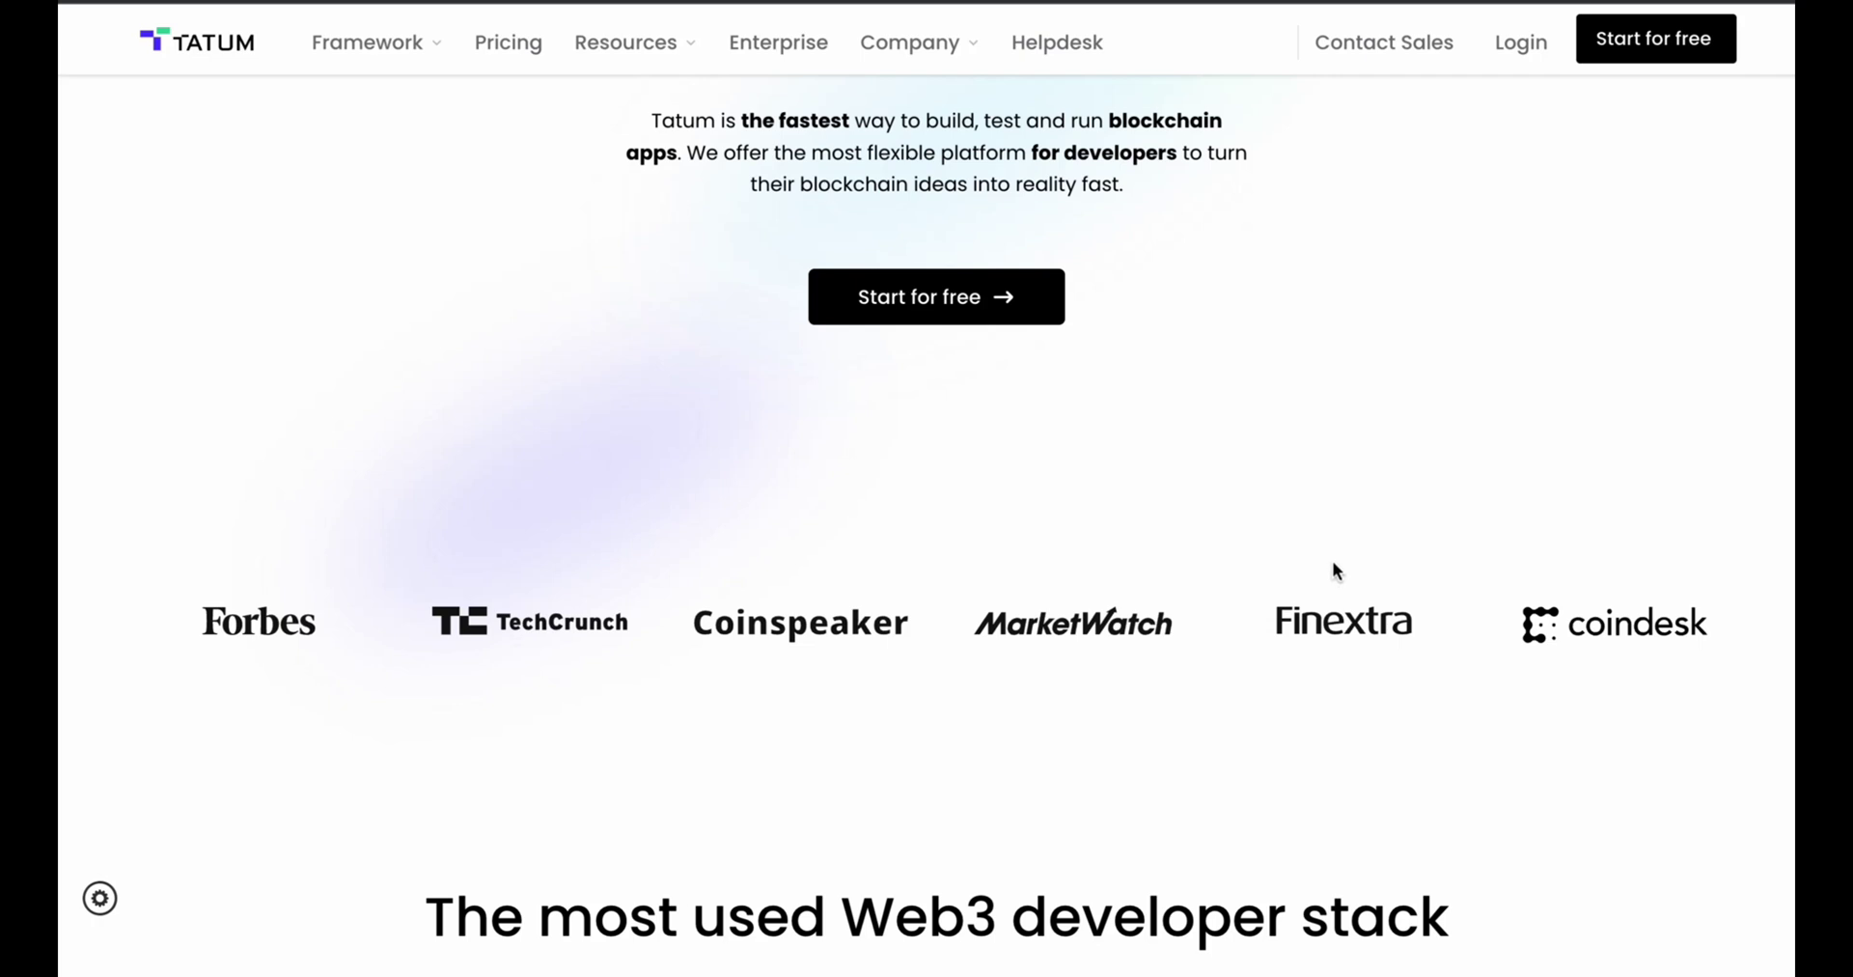
scroll(1332, 569, "down", 1)
scroll(1443, 478, "down", 2)
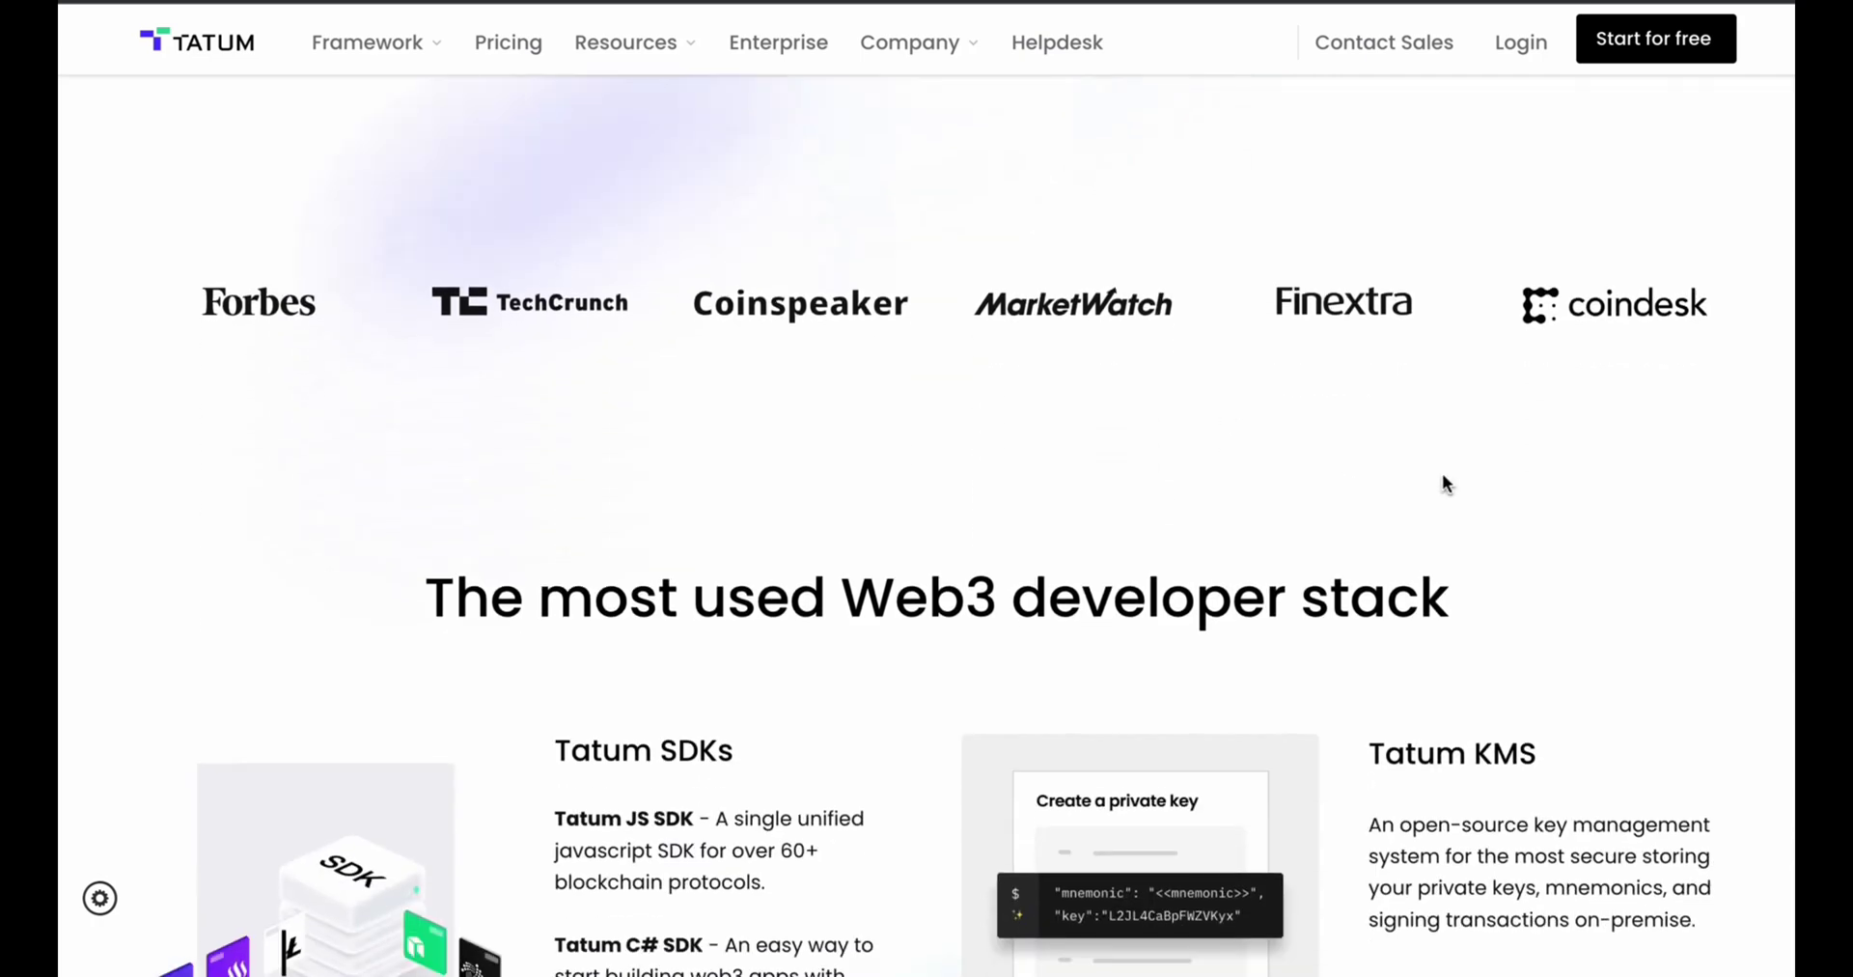
scroll(1104, 454, "down", 4)
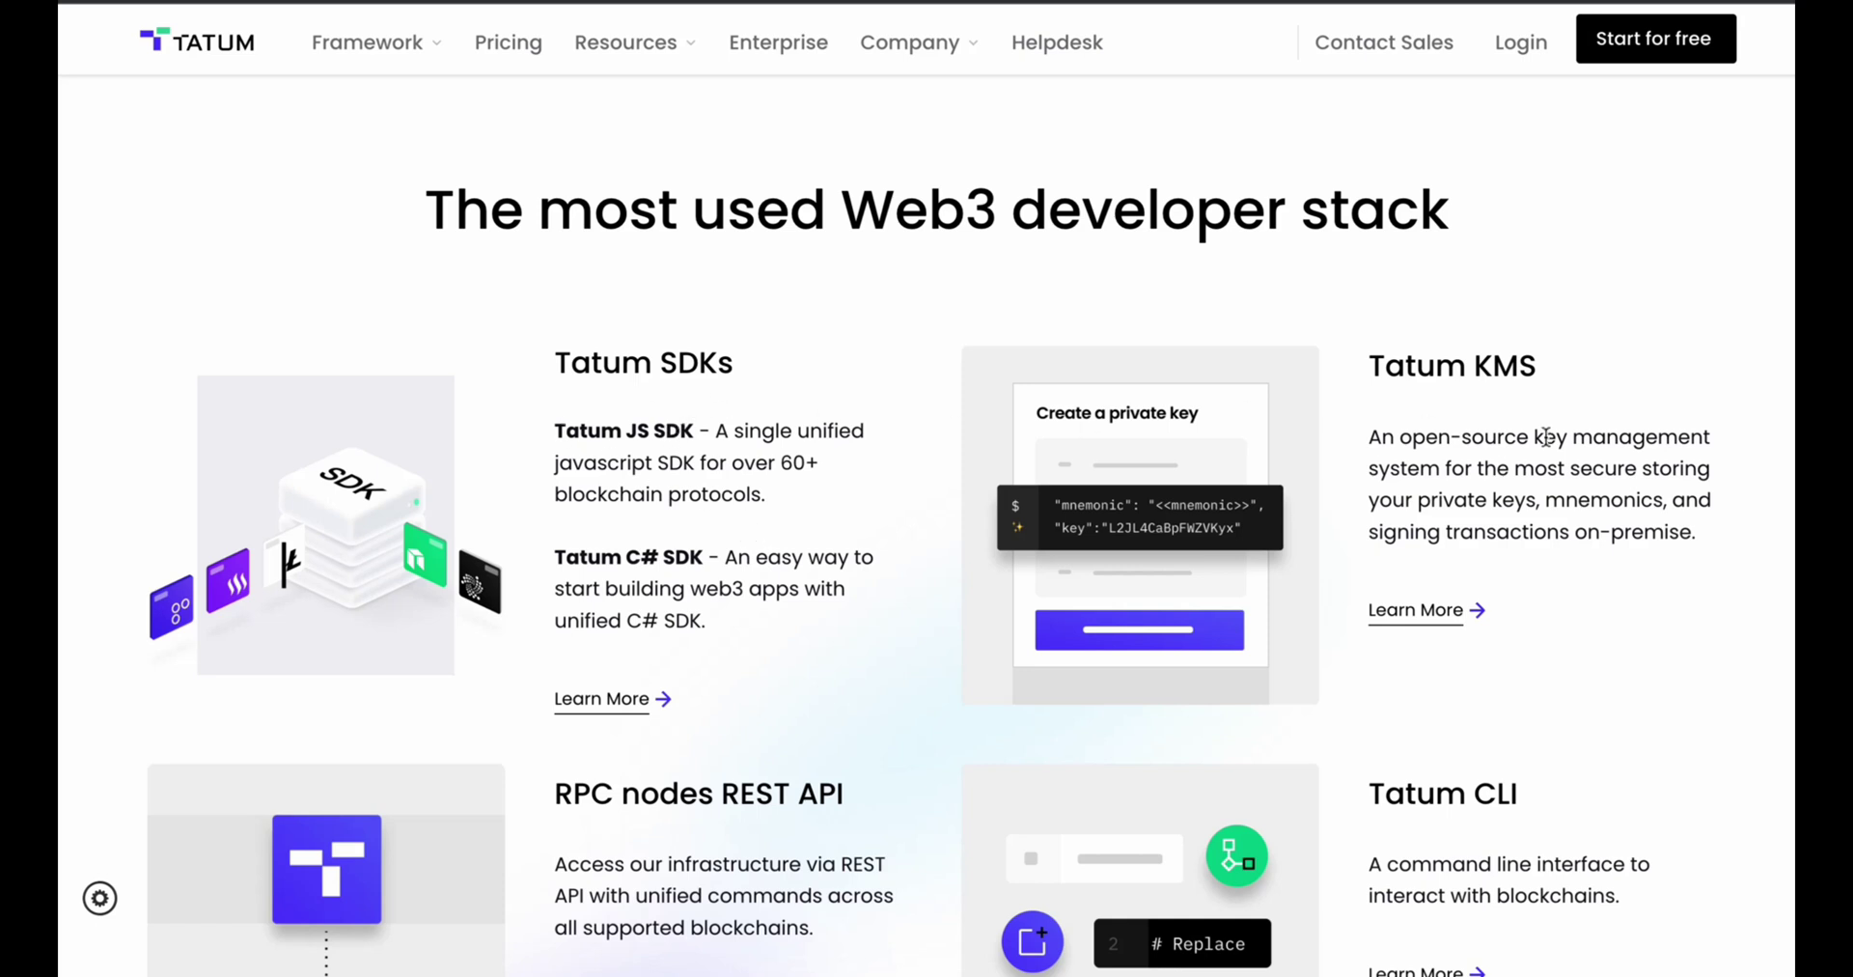
scroll(809, 599, "down", 1)
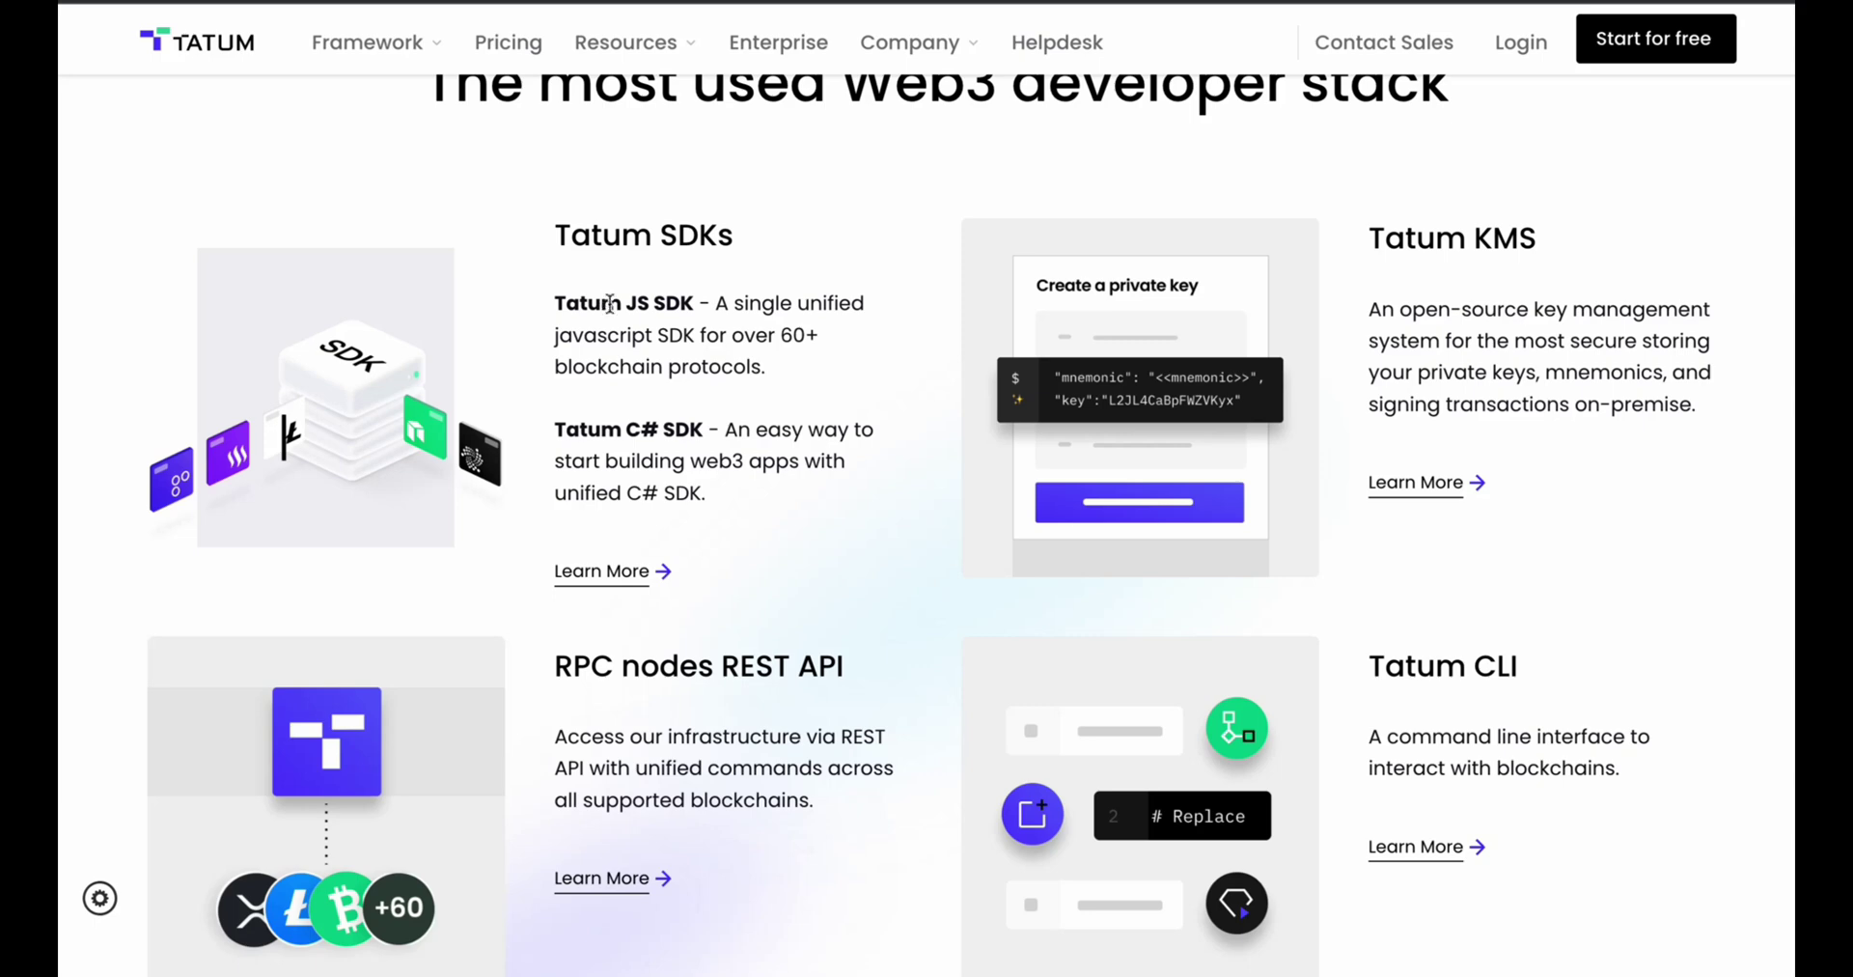
scroll(874, 437, "down", 4)
scroll(873, 442, "up", 15)
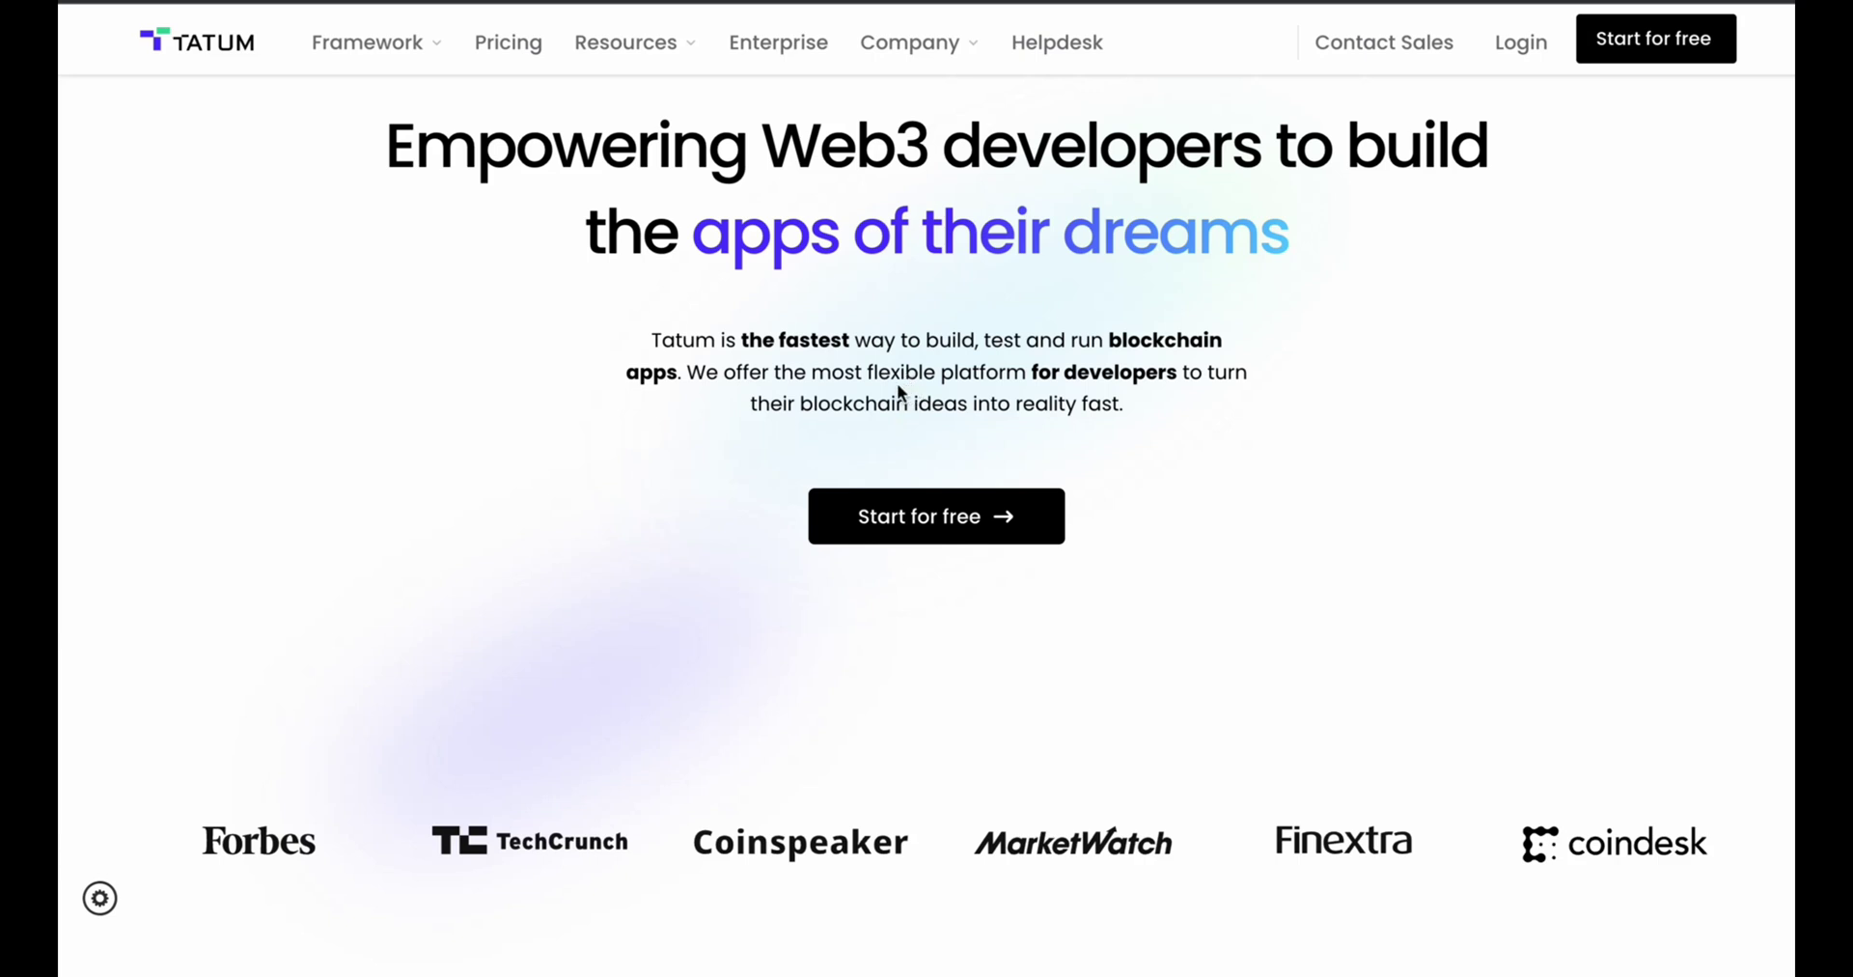
Step: Examine the developer stack descriptions for Tatum SDKs, Tatum KMS, RPC nodes REST API and Tatum CLI
left_click_drag(878, 372, 910, 375)
scroll(961, 599, "down", 1)
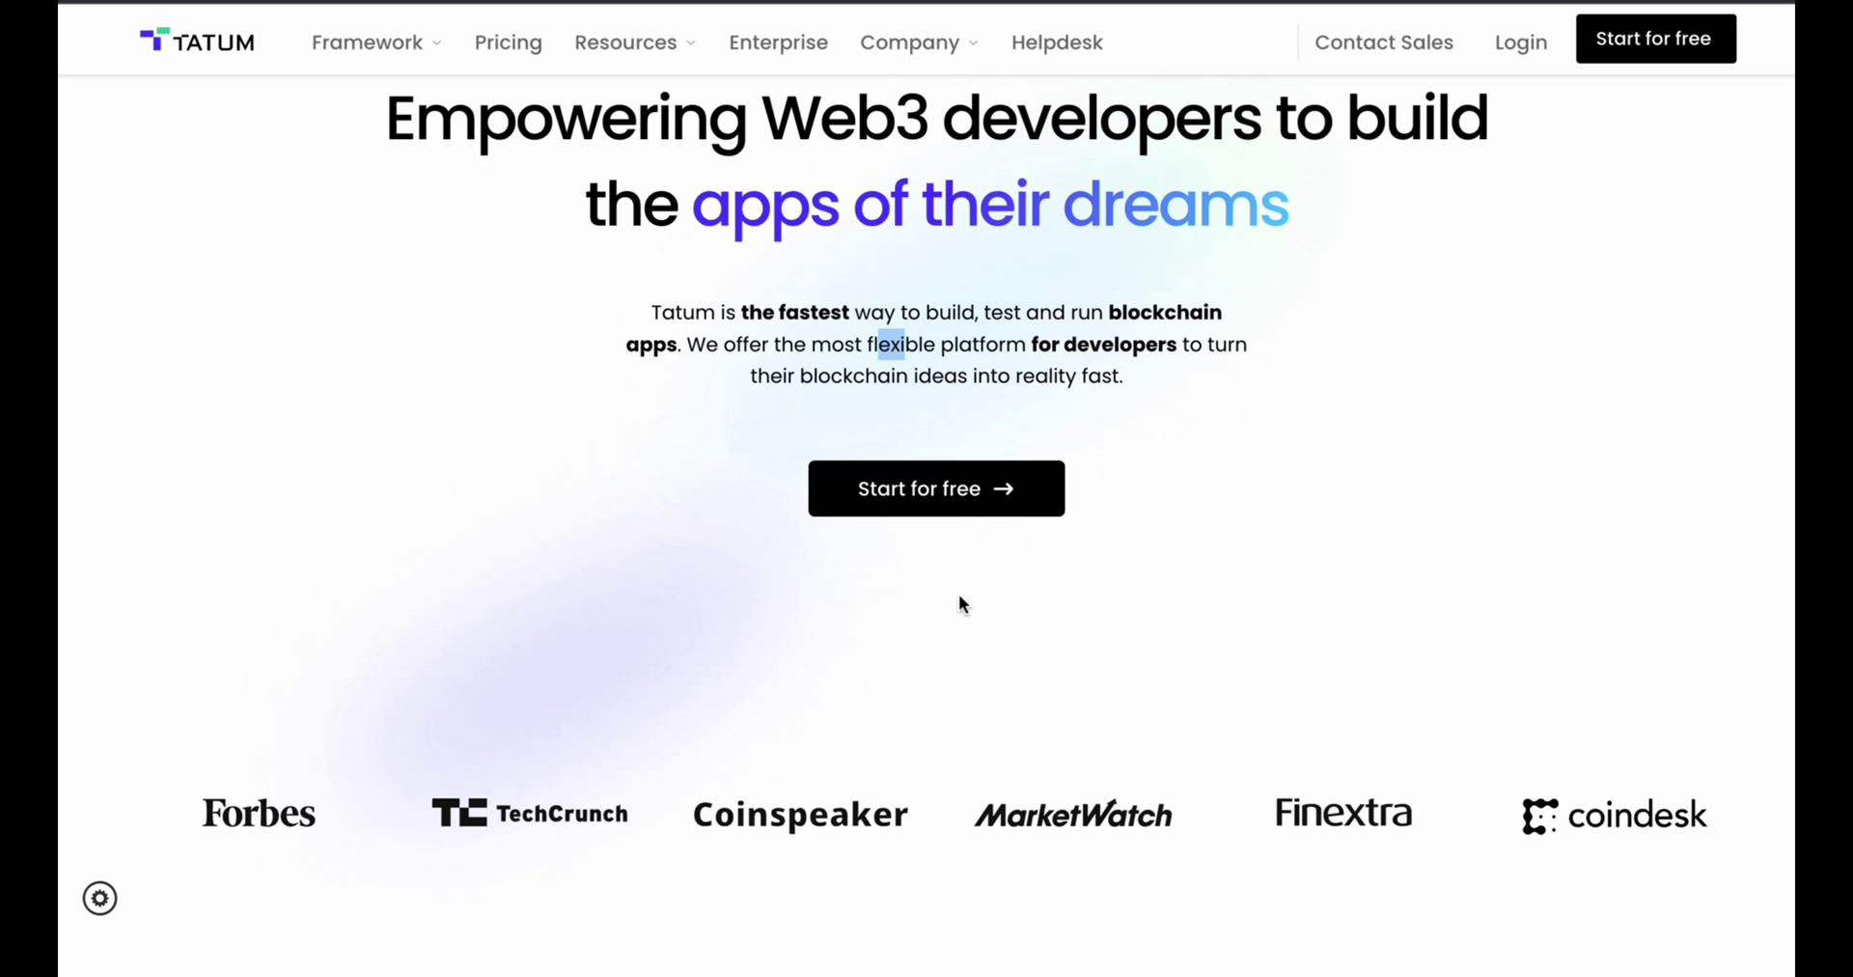
scroll(960, 598, "down", 1)
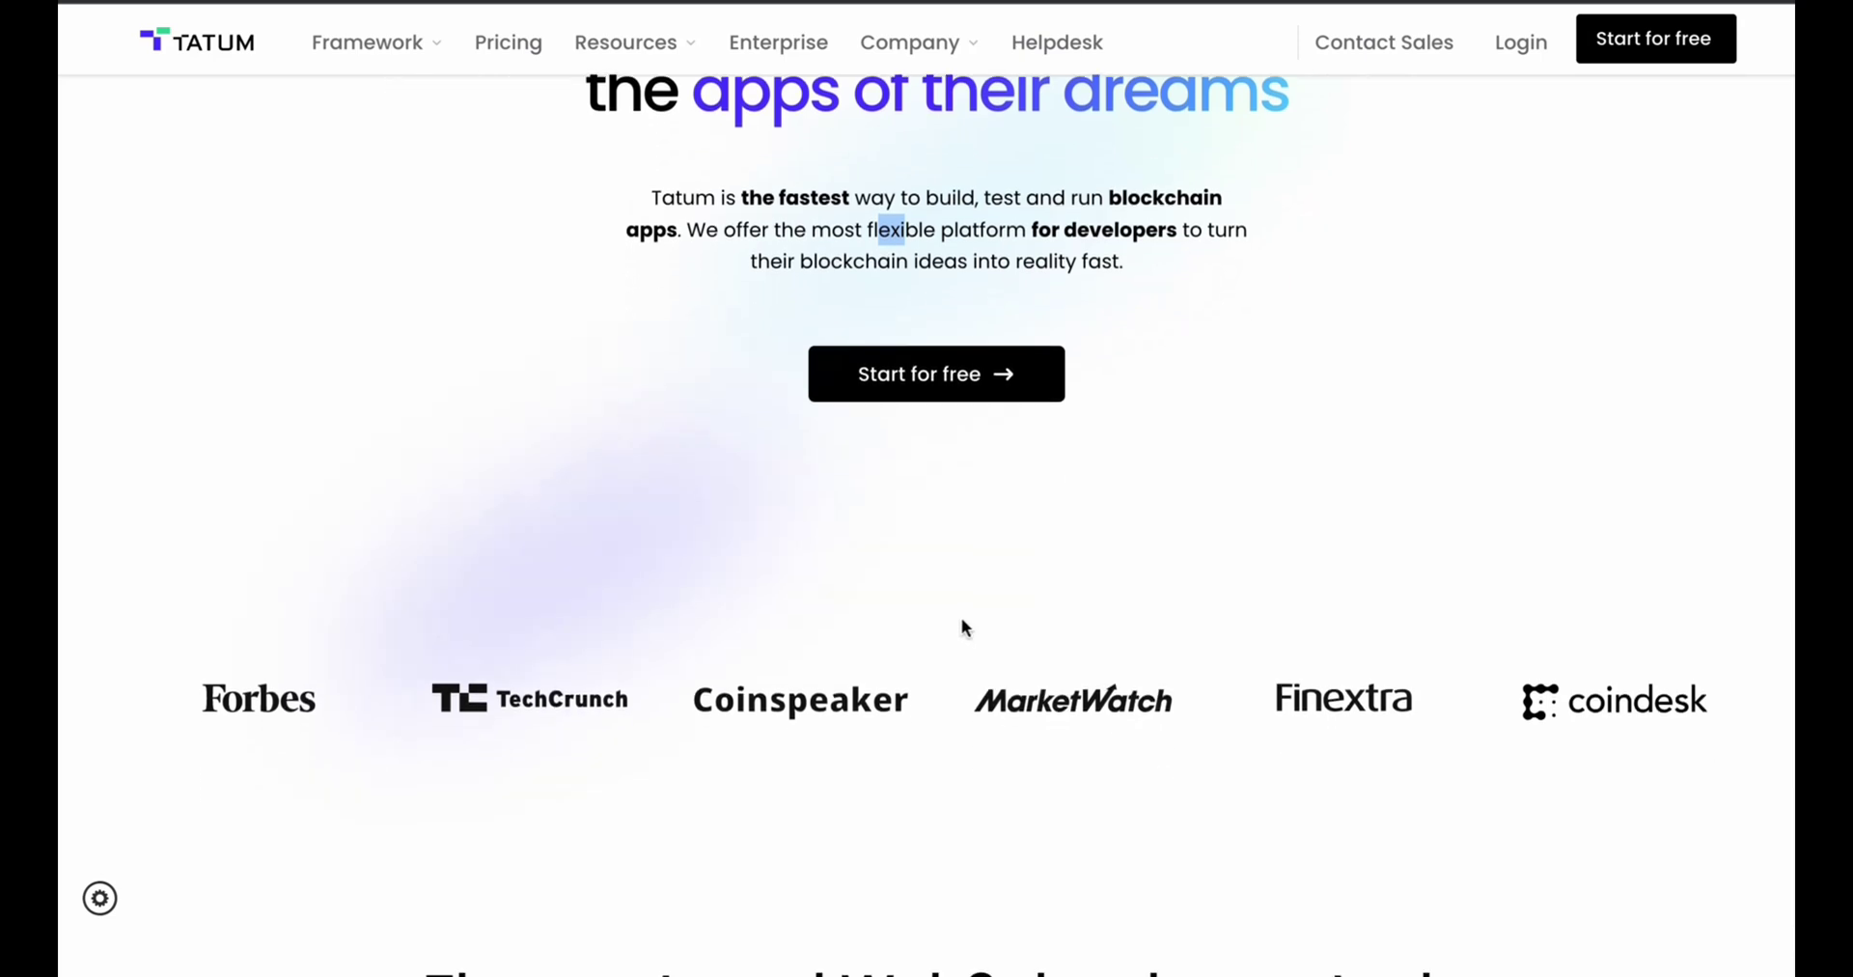
scroll(963, 622, "down", 1)
scroll(550, 432, "down", 4)
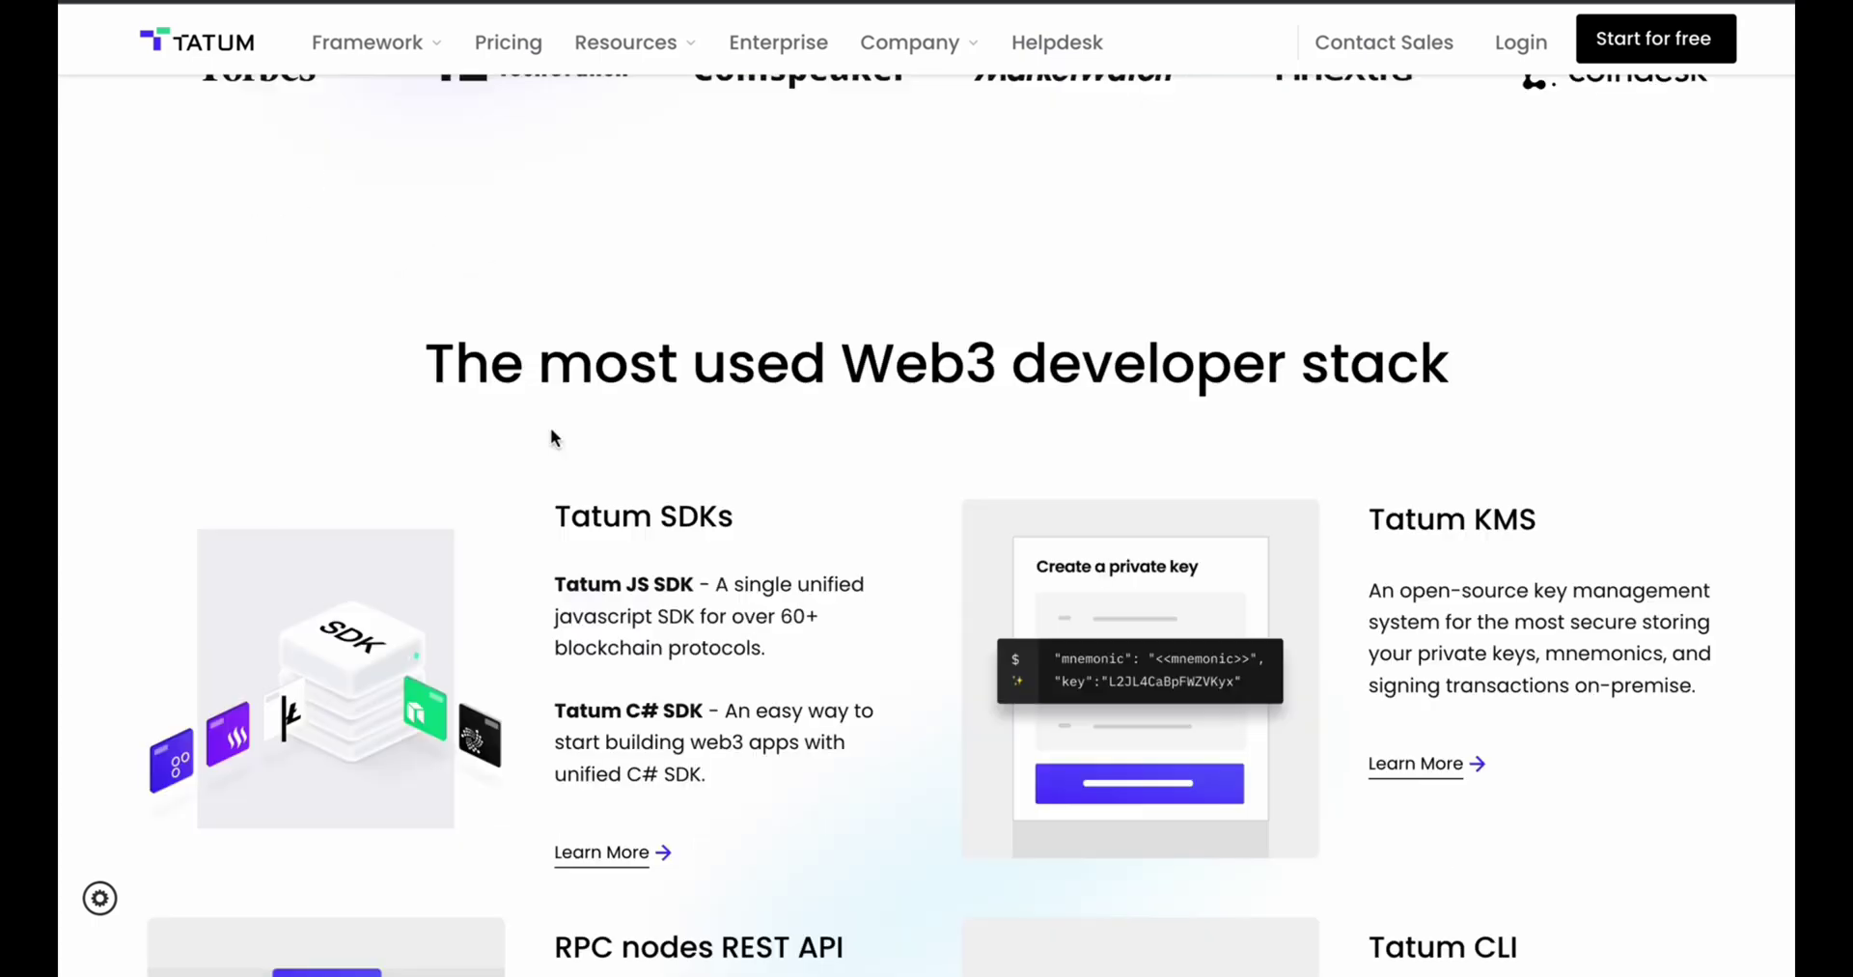
left_click_drag(557, 500, 703, 739)
left_click(703, 739)
scroll(703, 738, "down", 1)
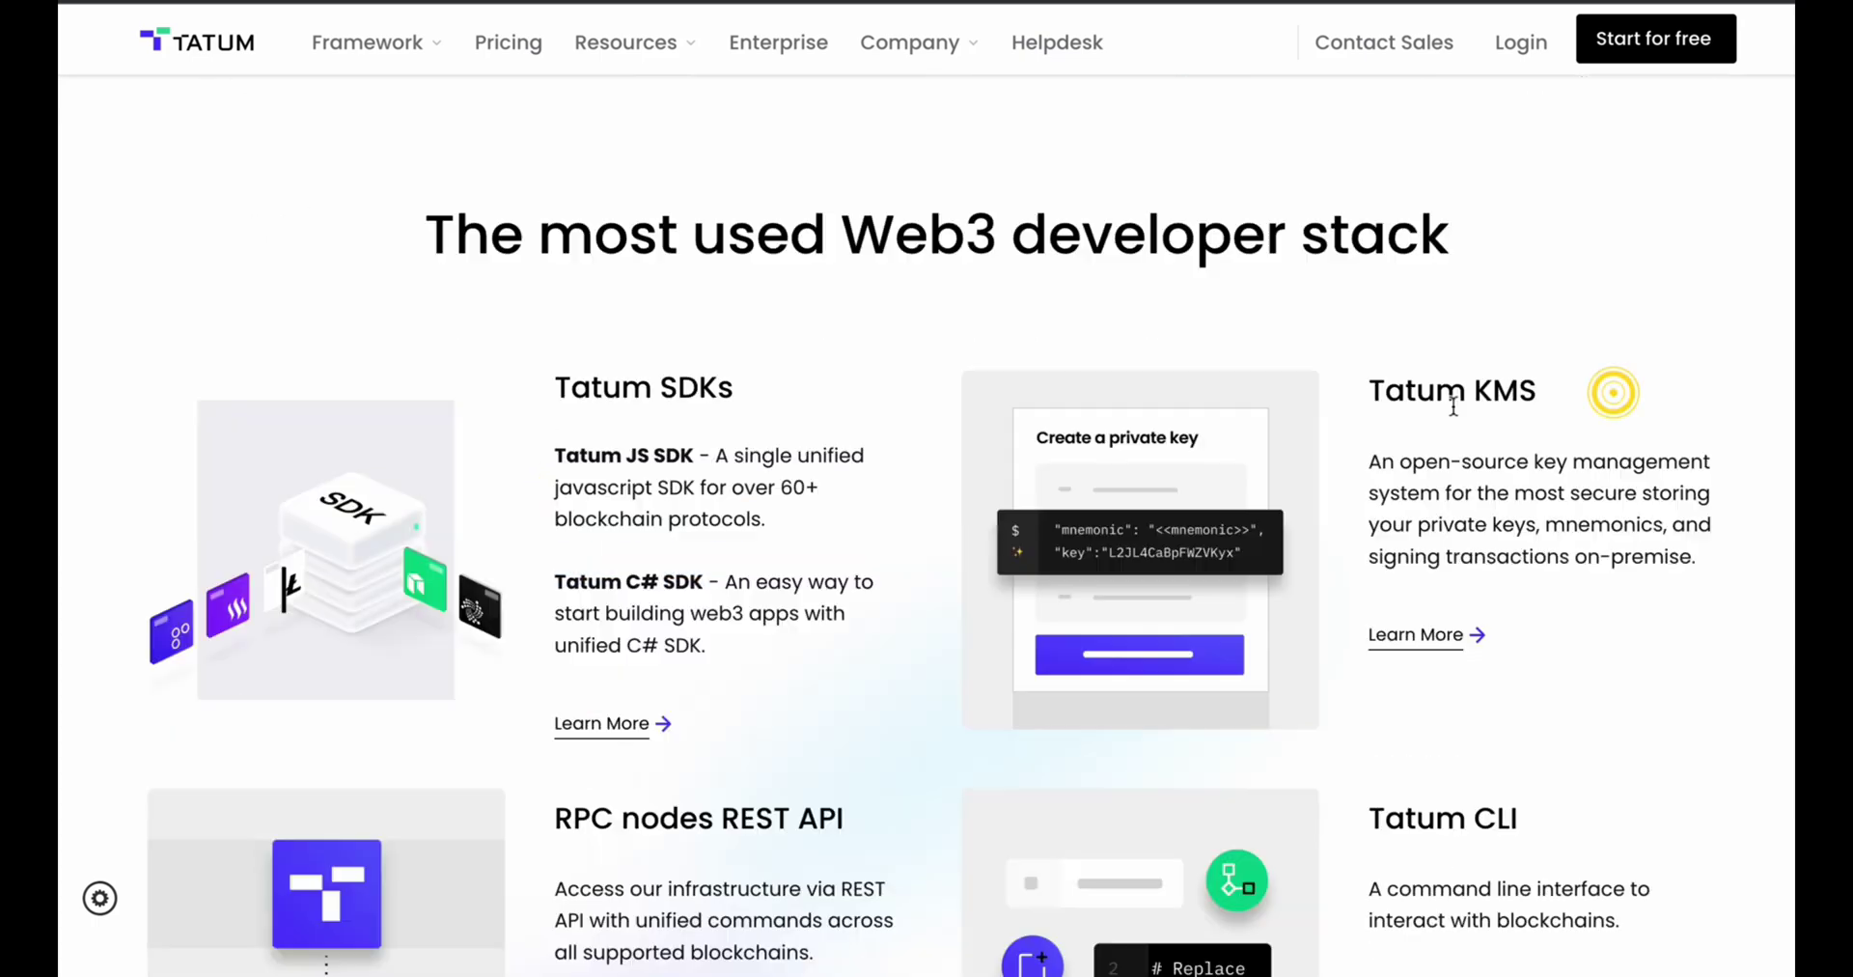
left_click_drag(1475, 394, 1559, 411)
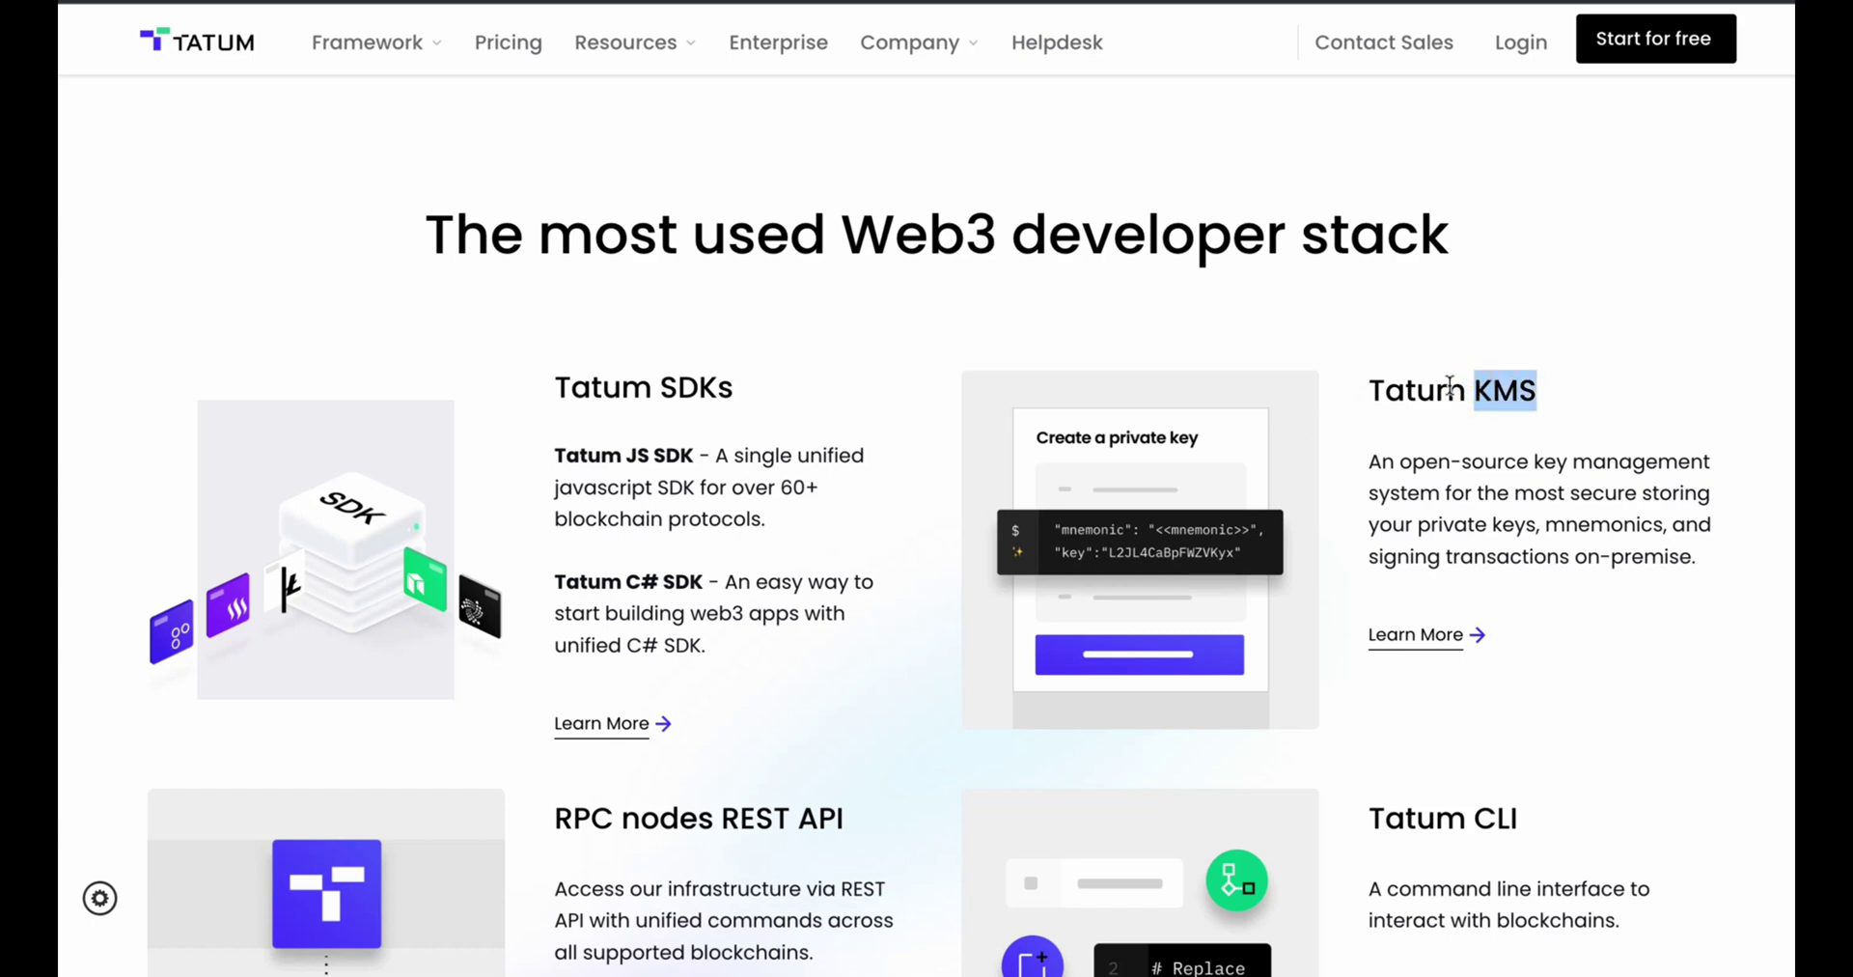
scroll(1429, 416, "down", 2)
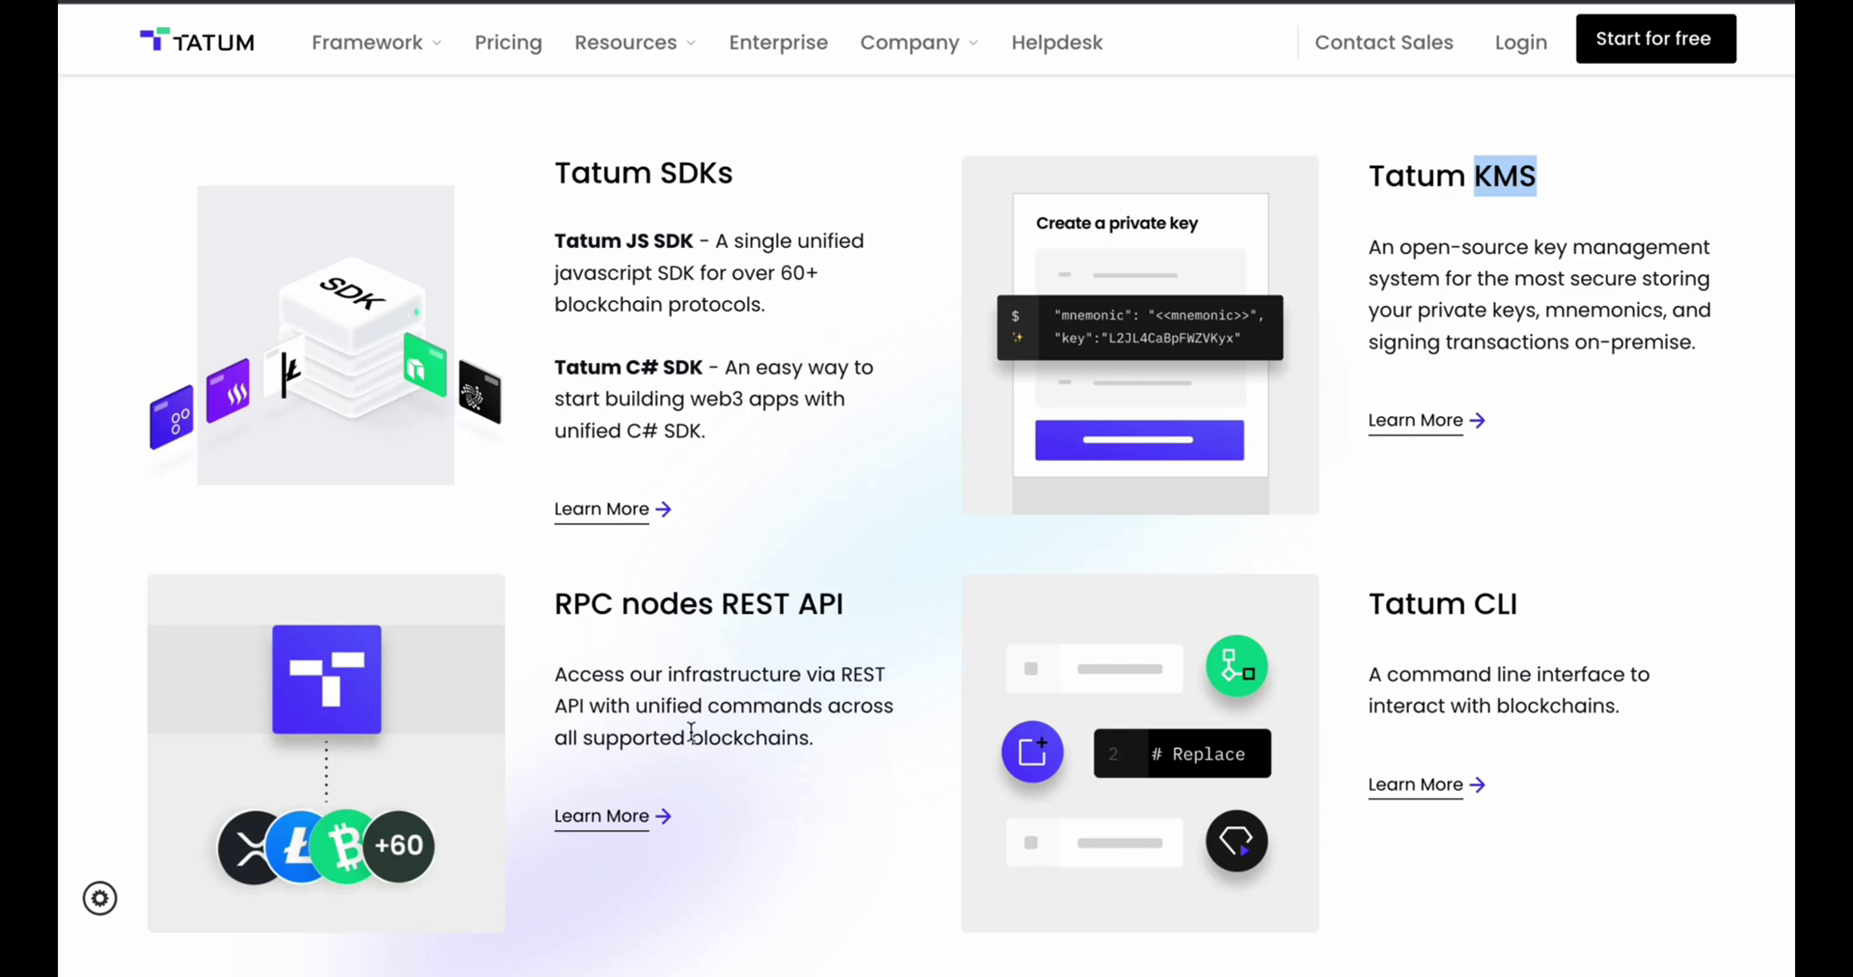
left_click_drag(1469, 604, 1538, 609)
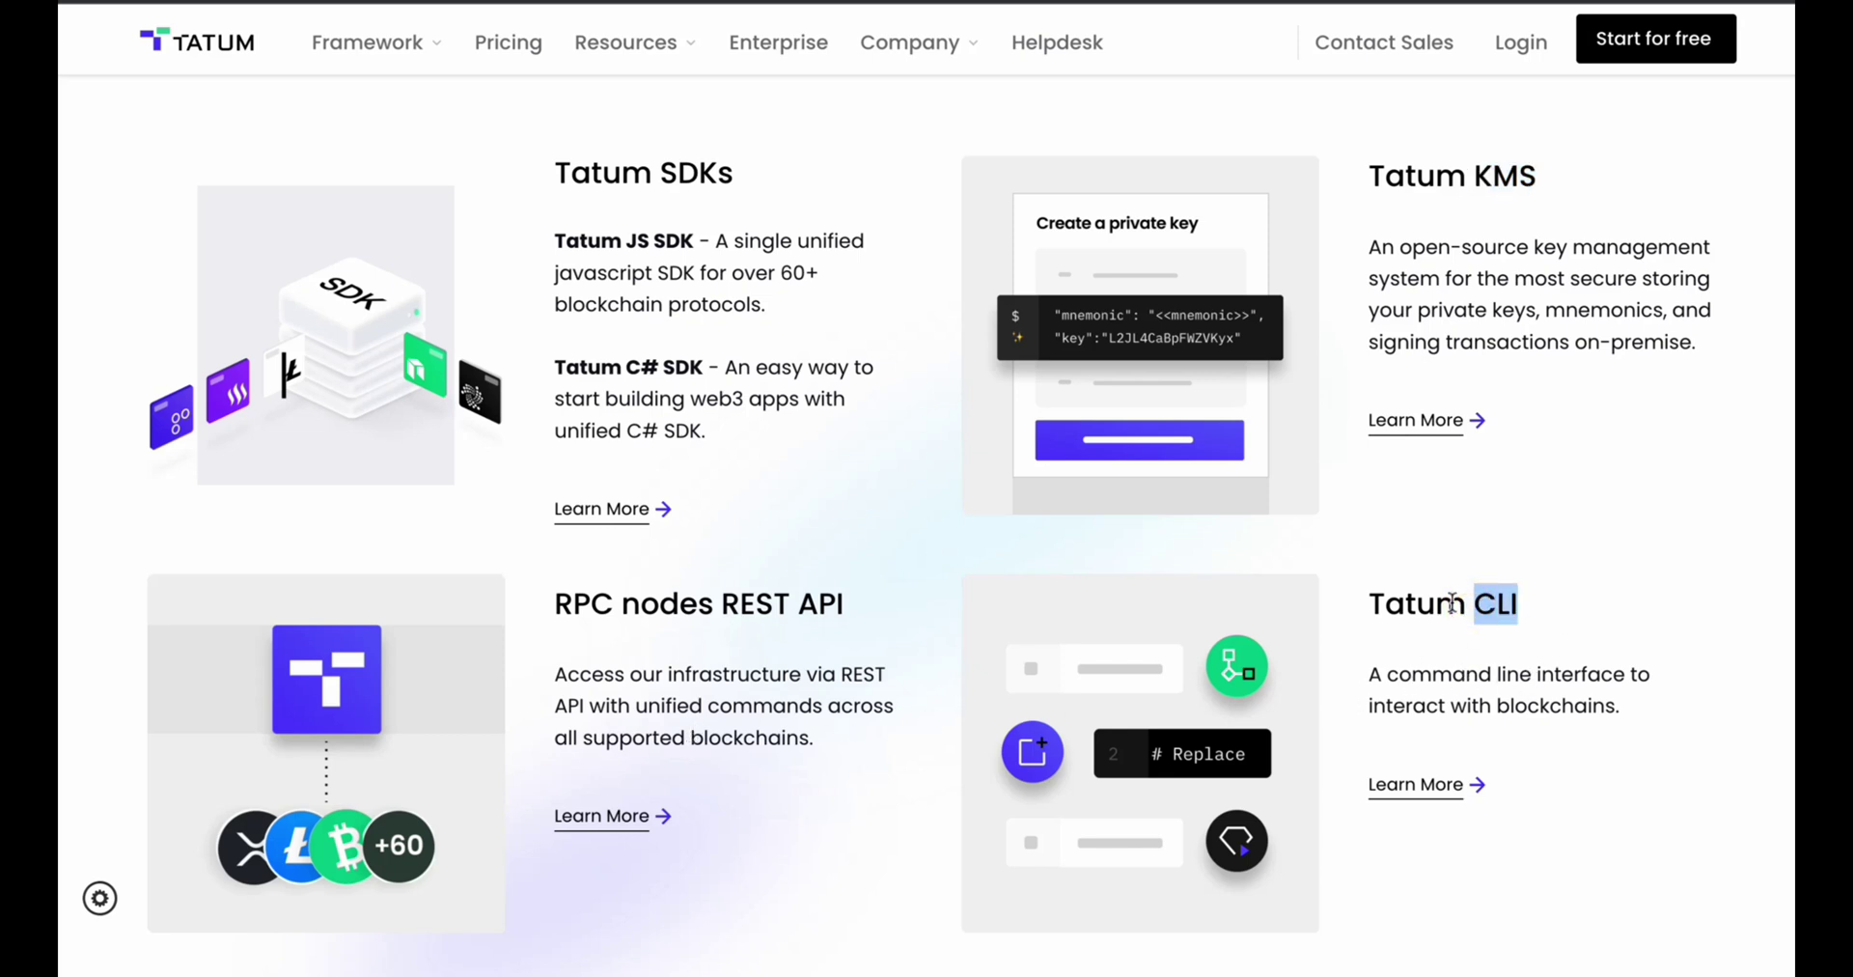
scroll(1550, 609, "down", 1)
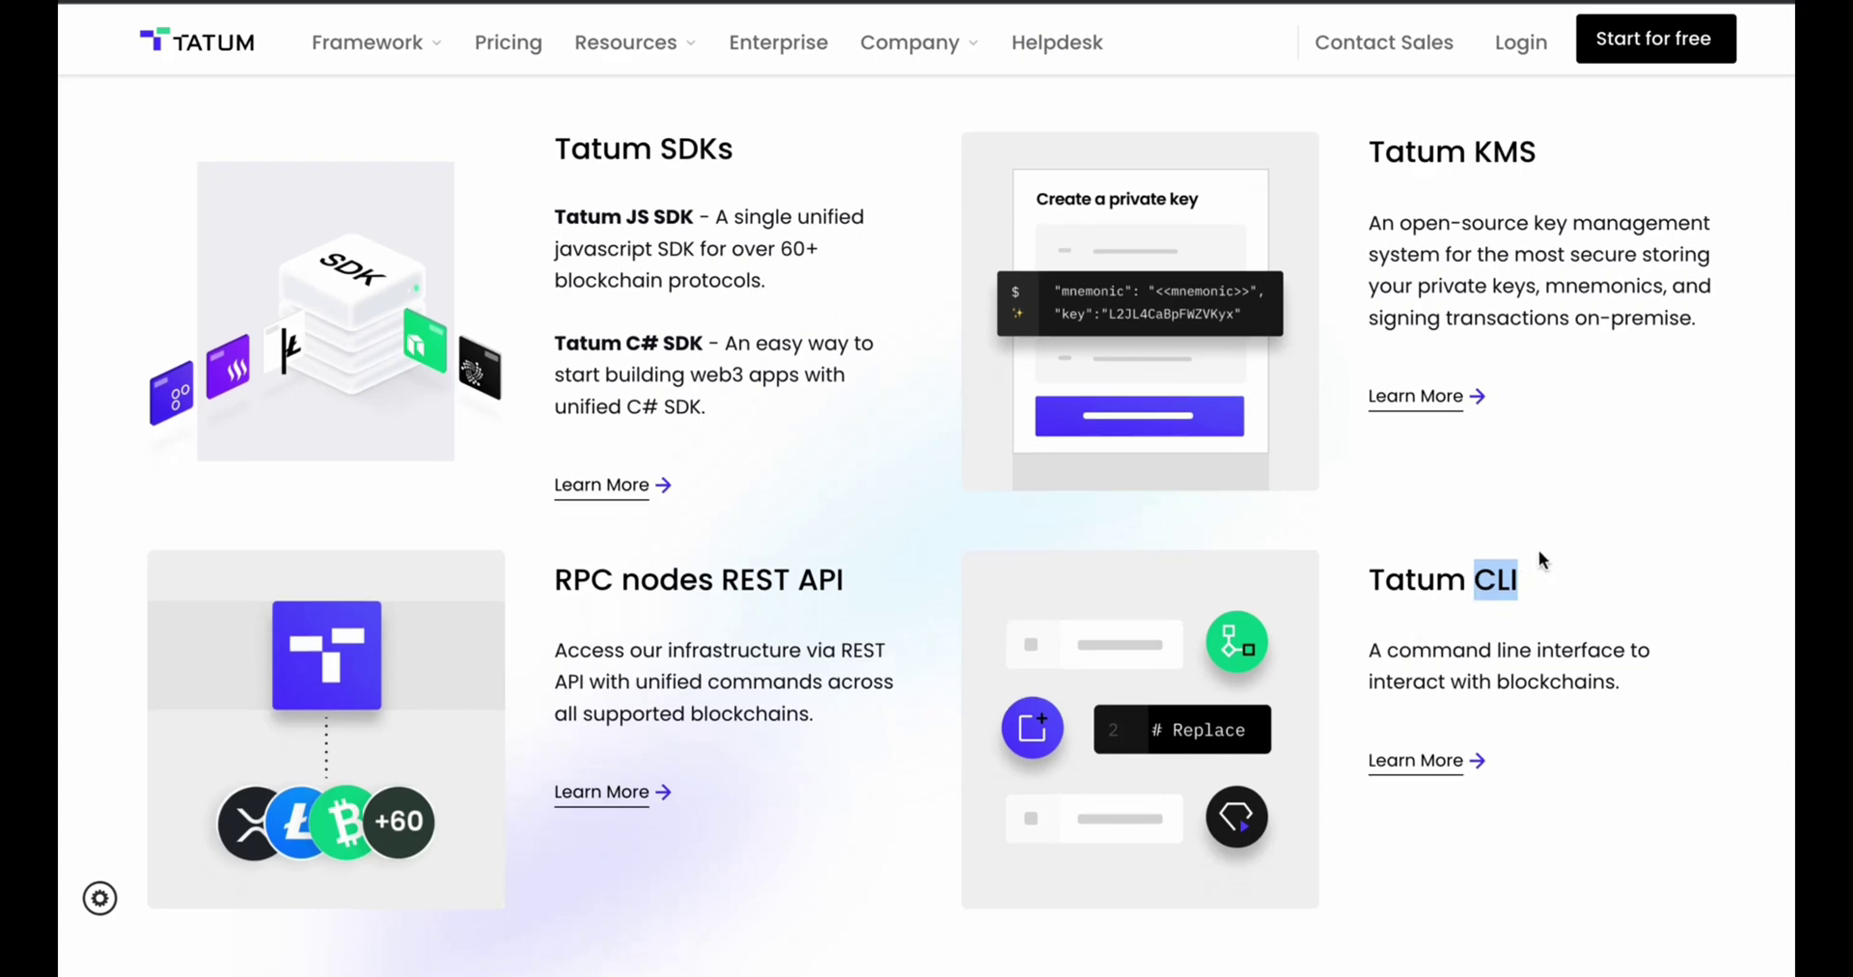
Step: Review the For Enterprises section and the monthly pricing plans, reading the Free plan's price and features
scroll(1539, 558, "down", 10)
scroll(1544, 549, "down", 15)
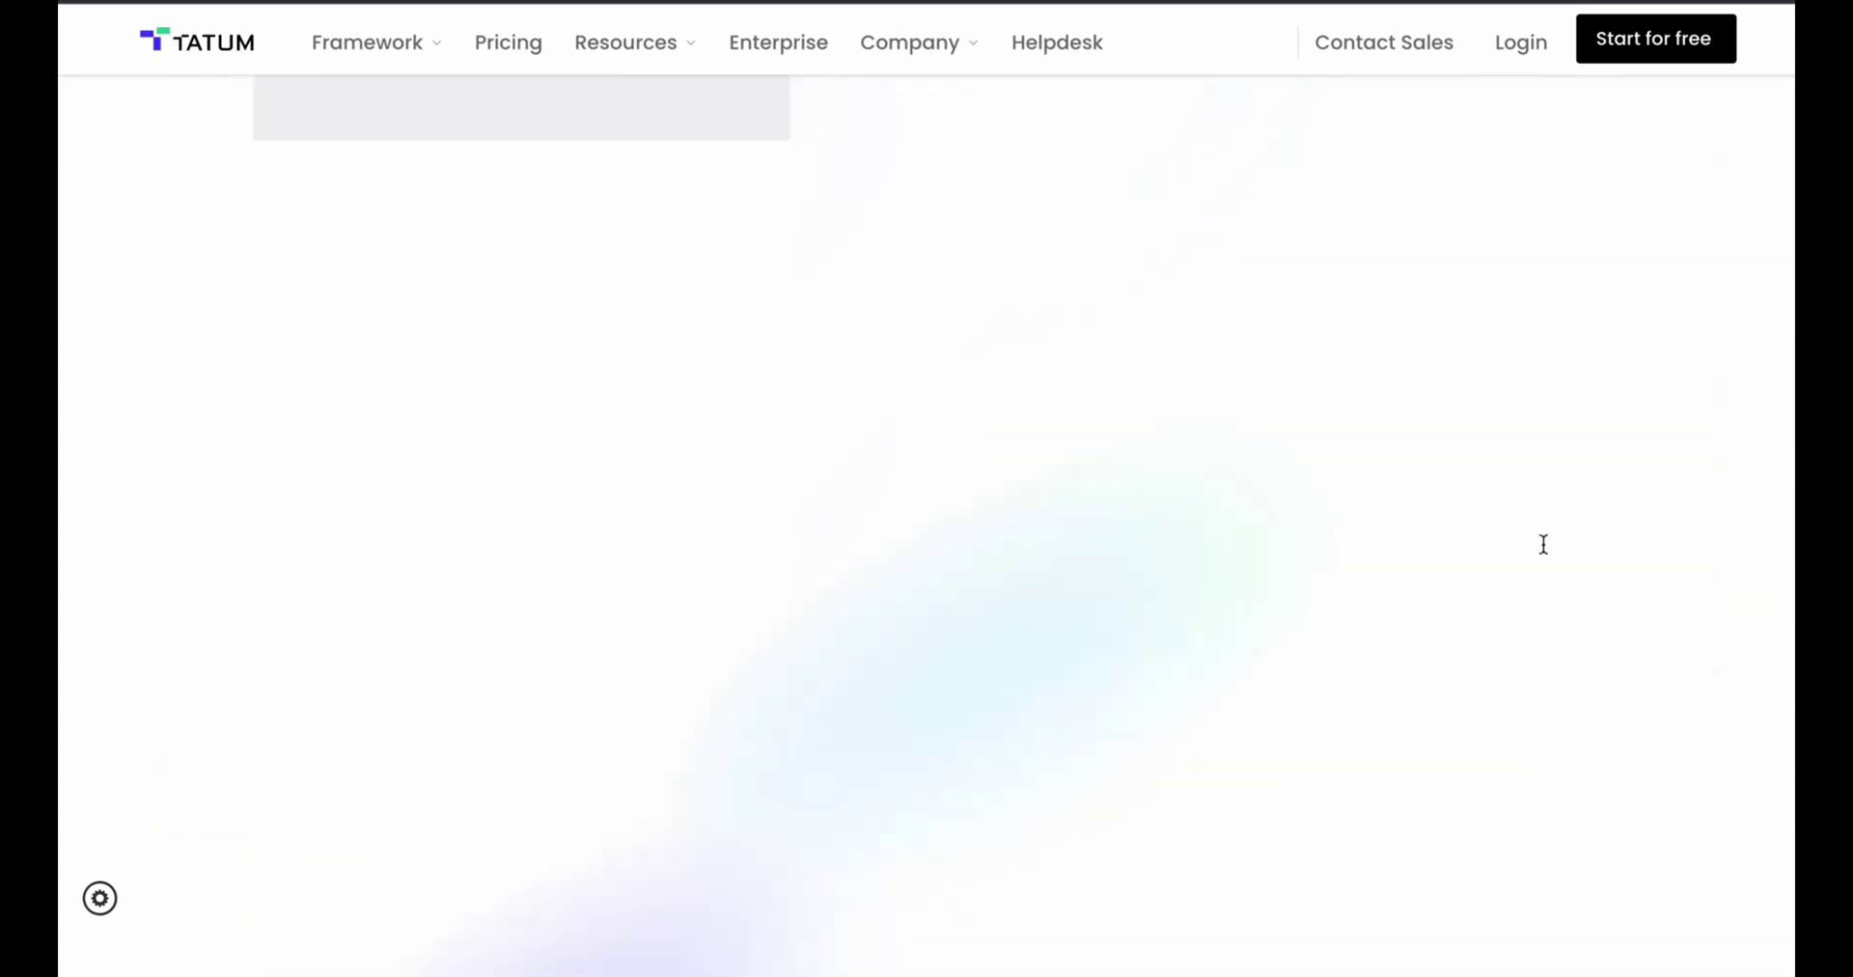
scroll(670, 483, "up", 5)
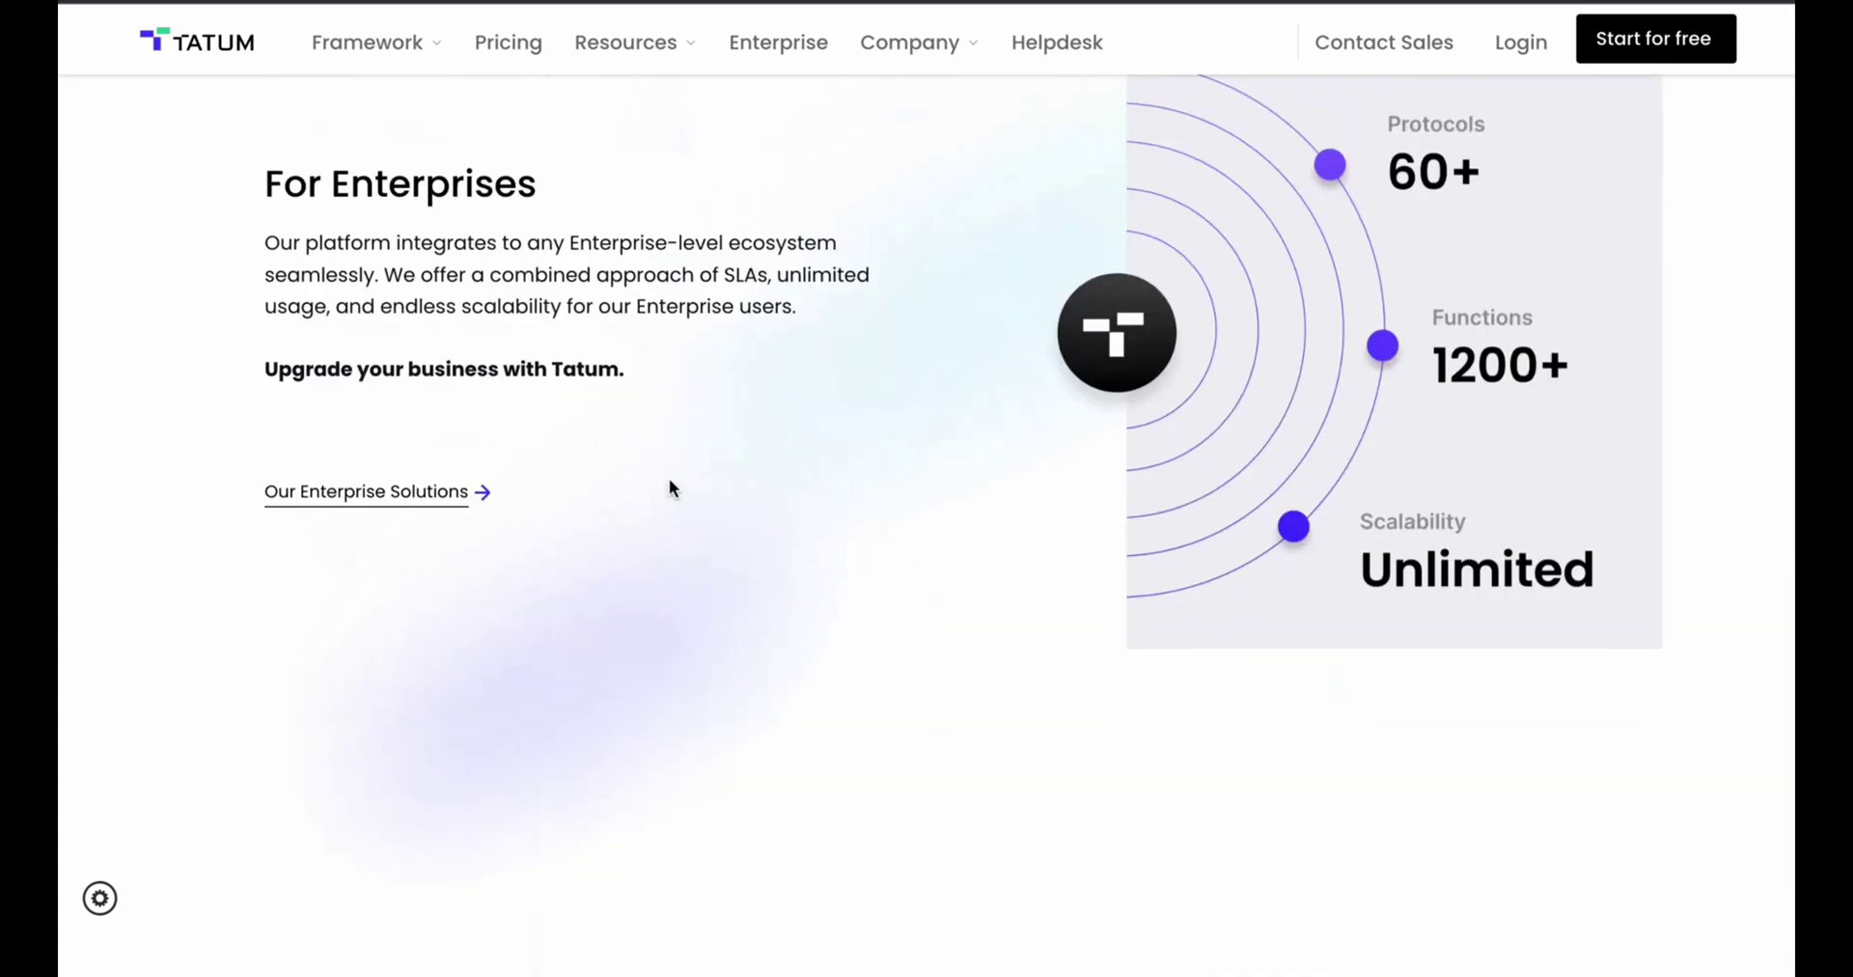
scroll(682, 489, "down", 6)
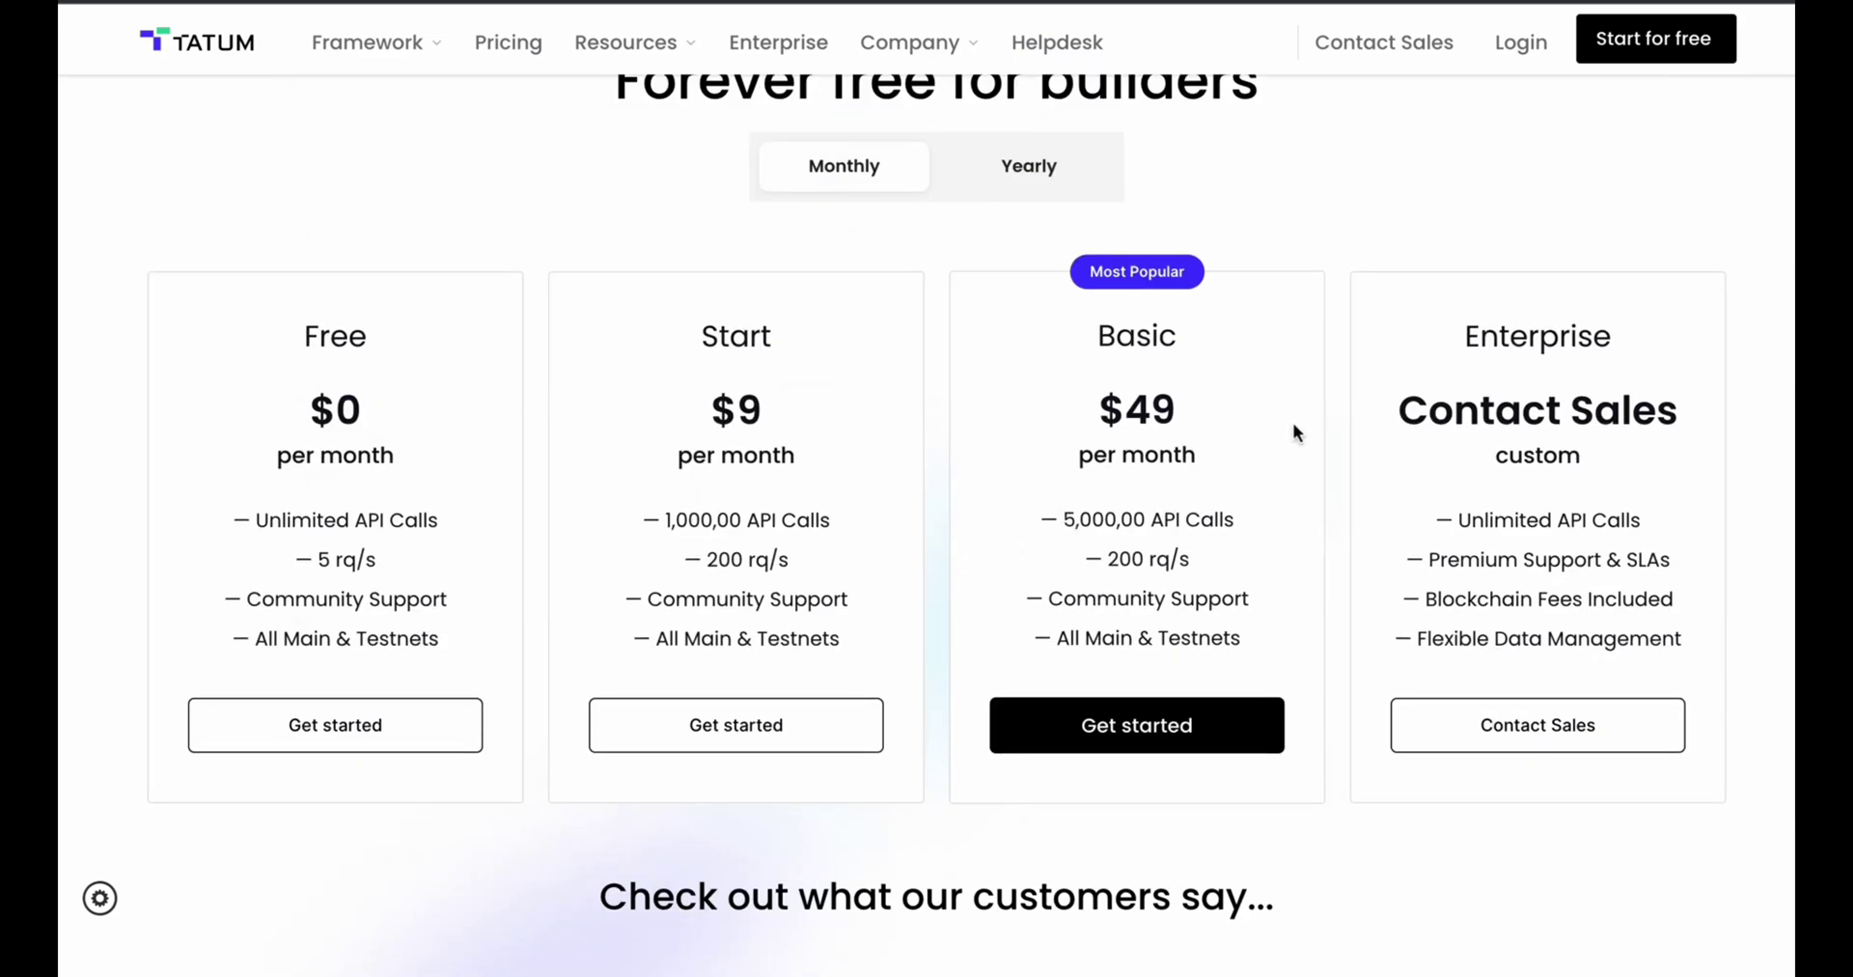
double_click(316, 552)
left_click_drag(285, 434, 389, 592)
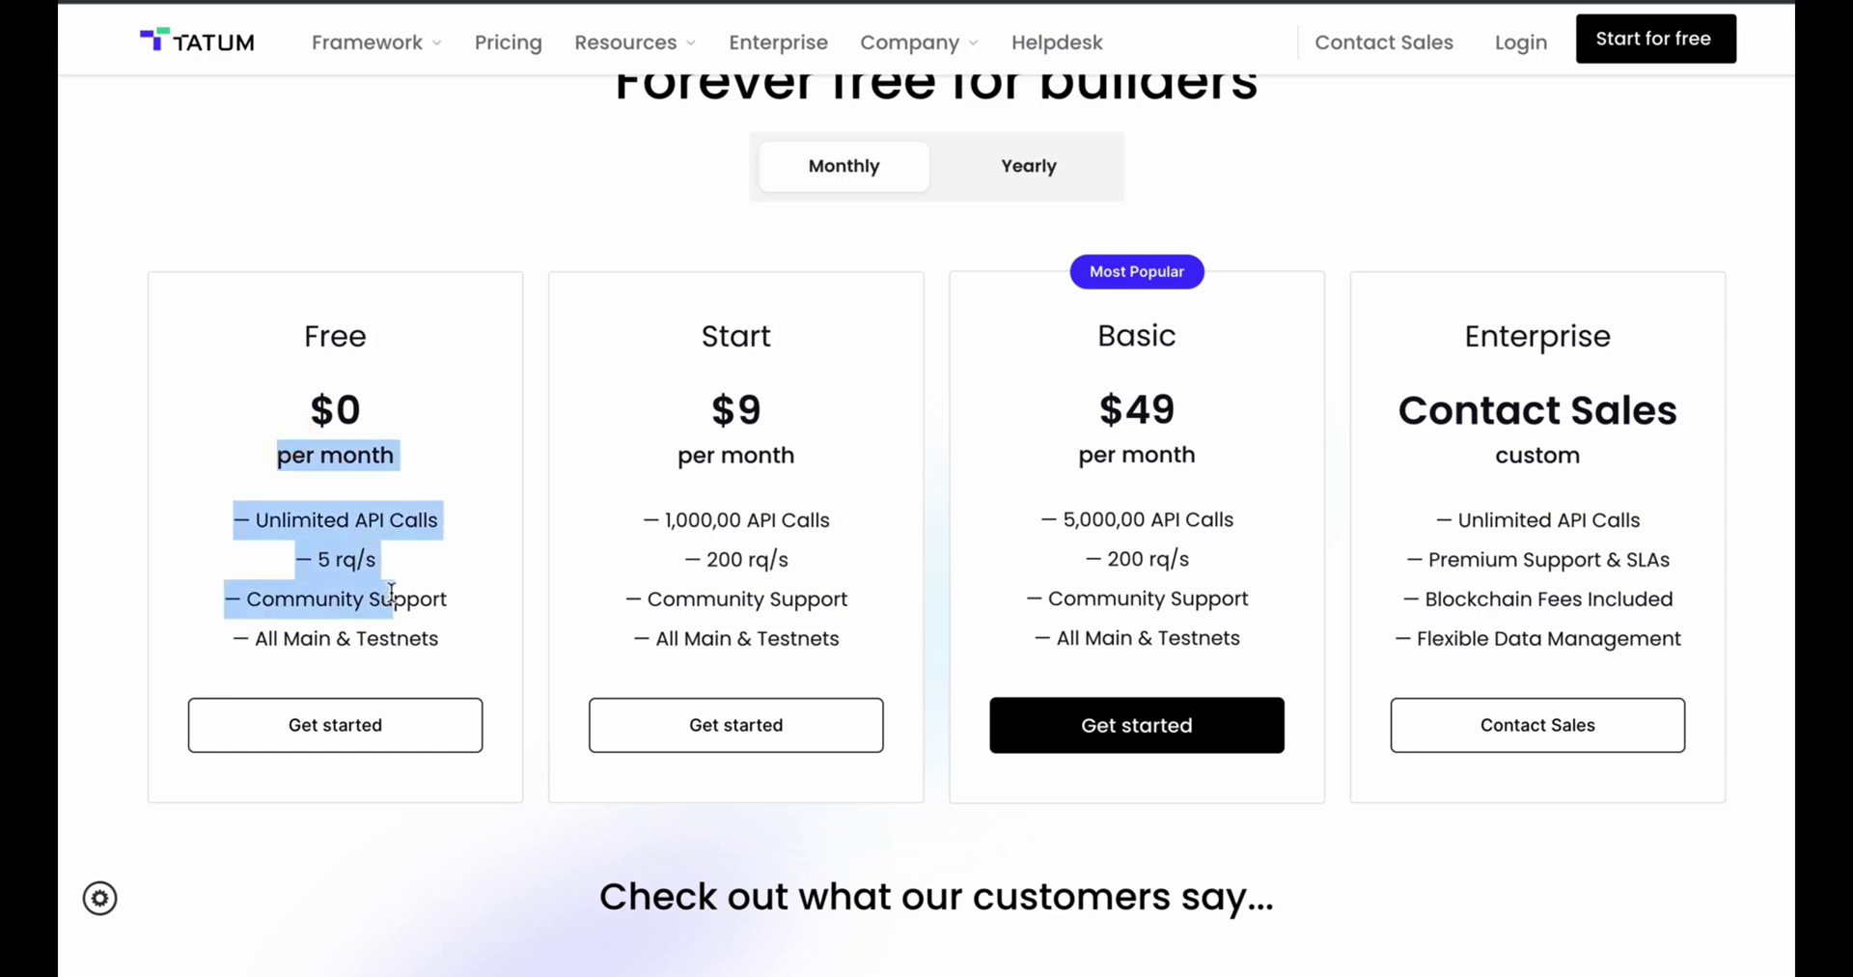
left_click_drag(301, 343, 429, 645)
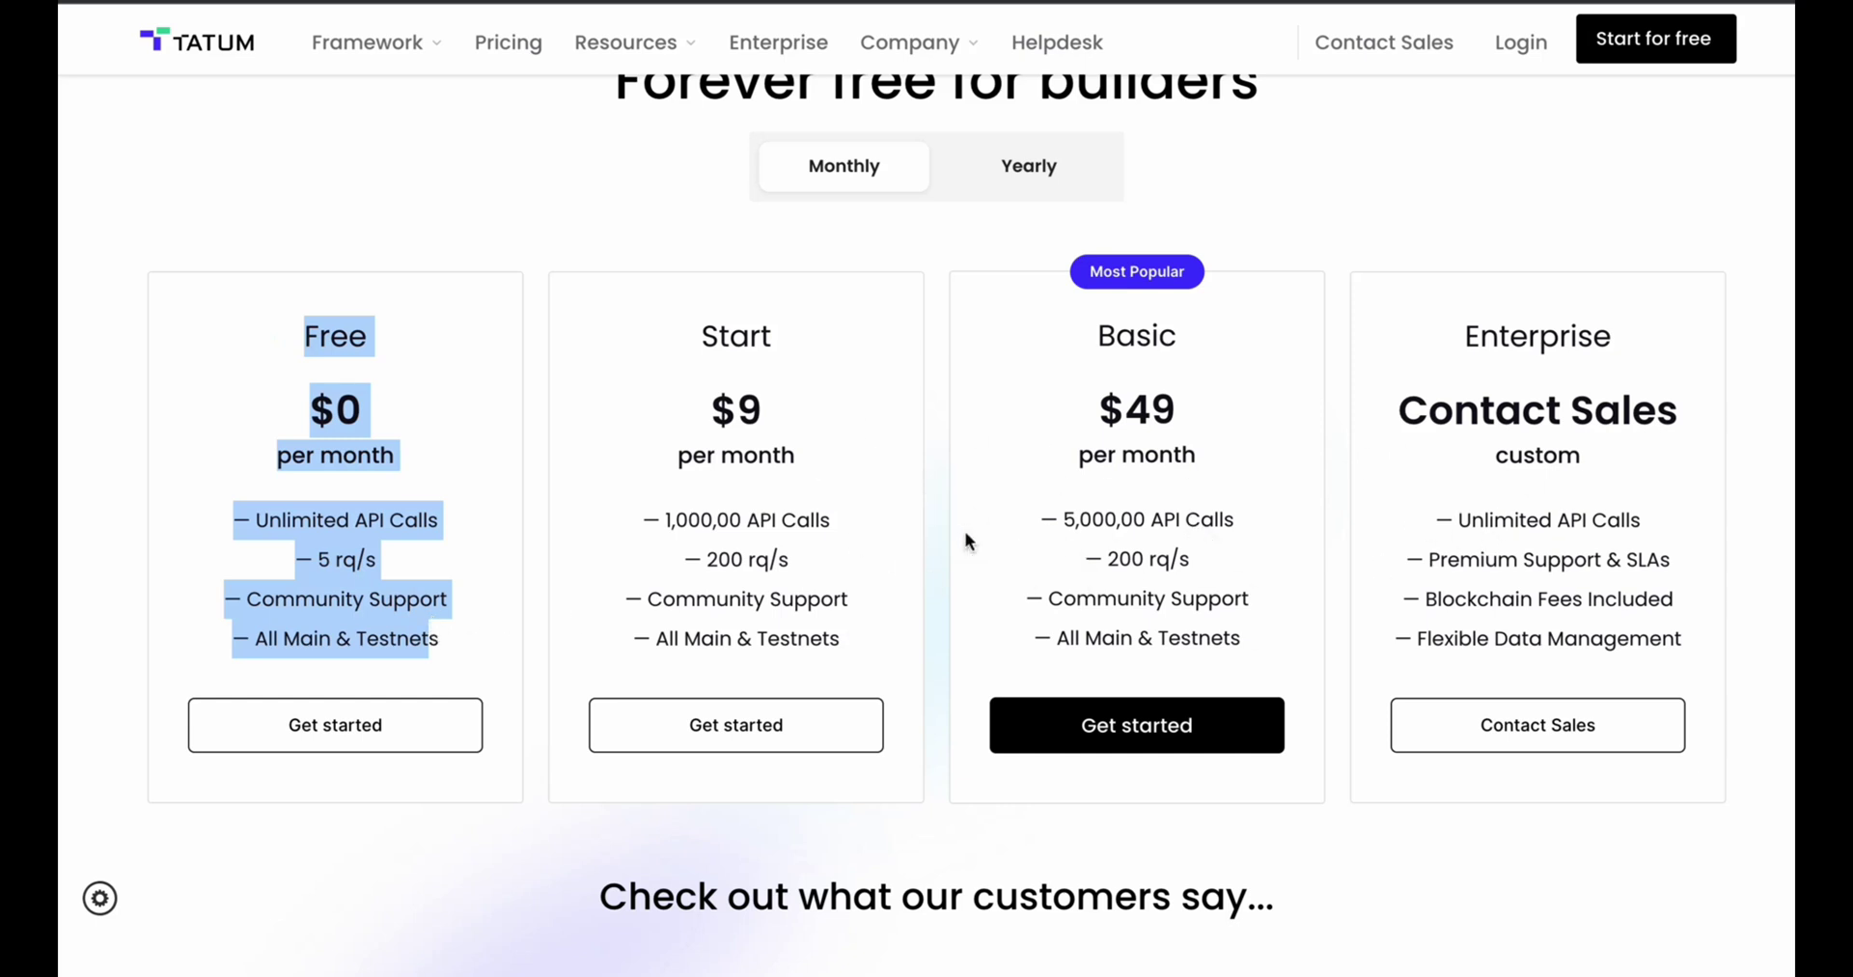
scroll(950, 503, "down", 1)
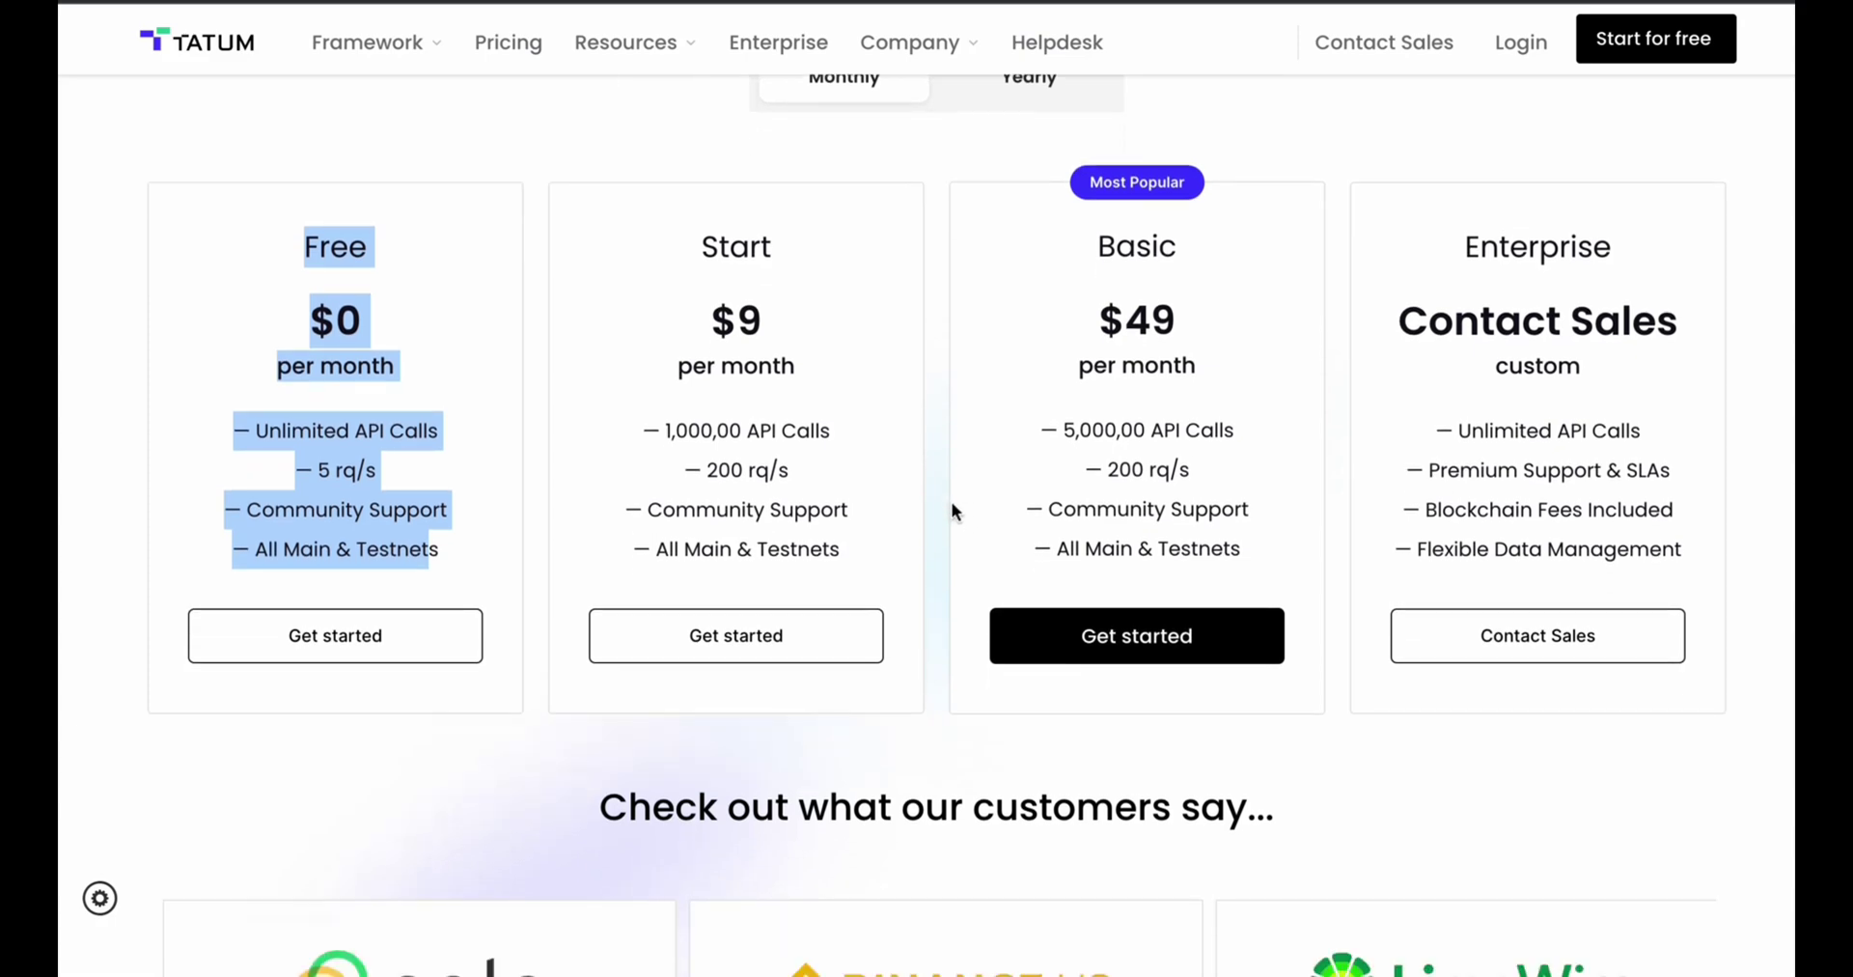
Step: Start for free from the homepage's introduction to reach the API keys dashboard
scroll(952, 492, "up", 20)
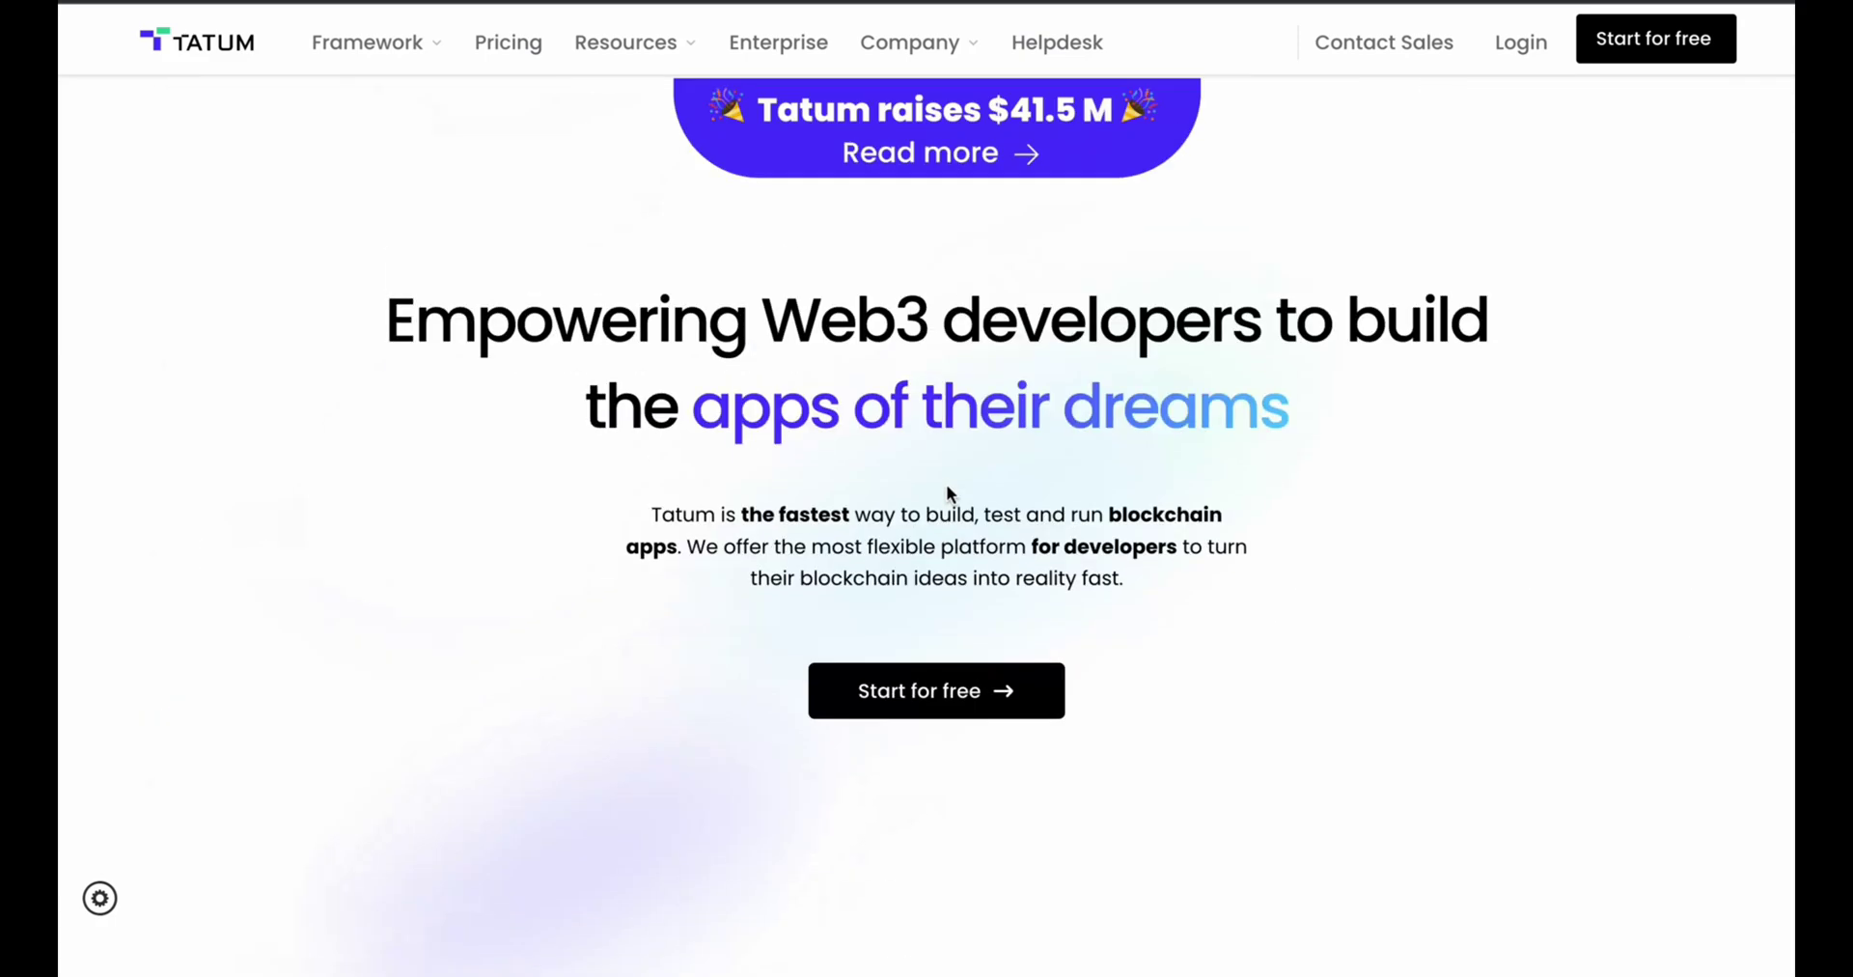
left_click(922, 708)
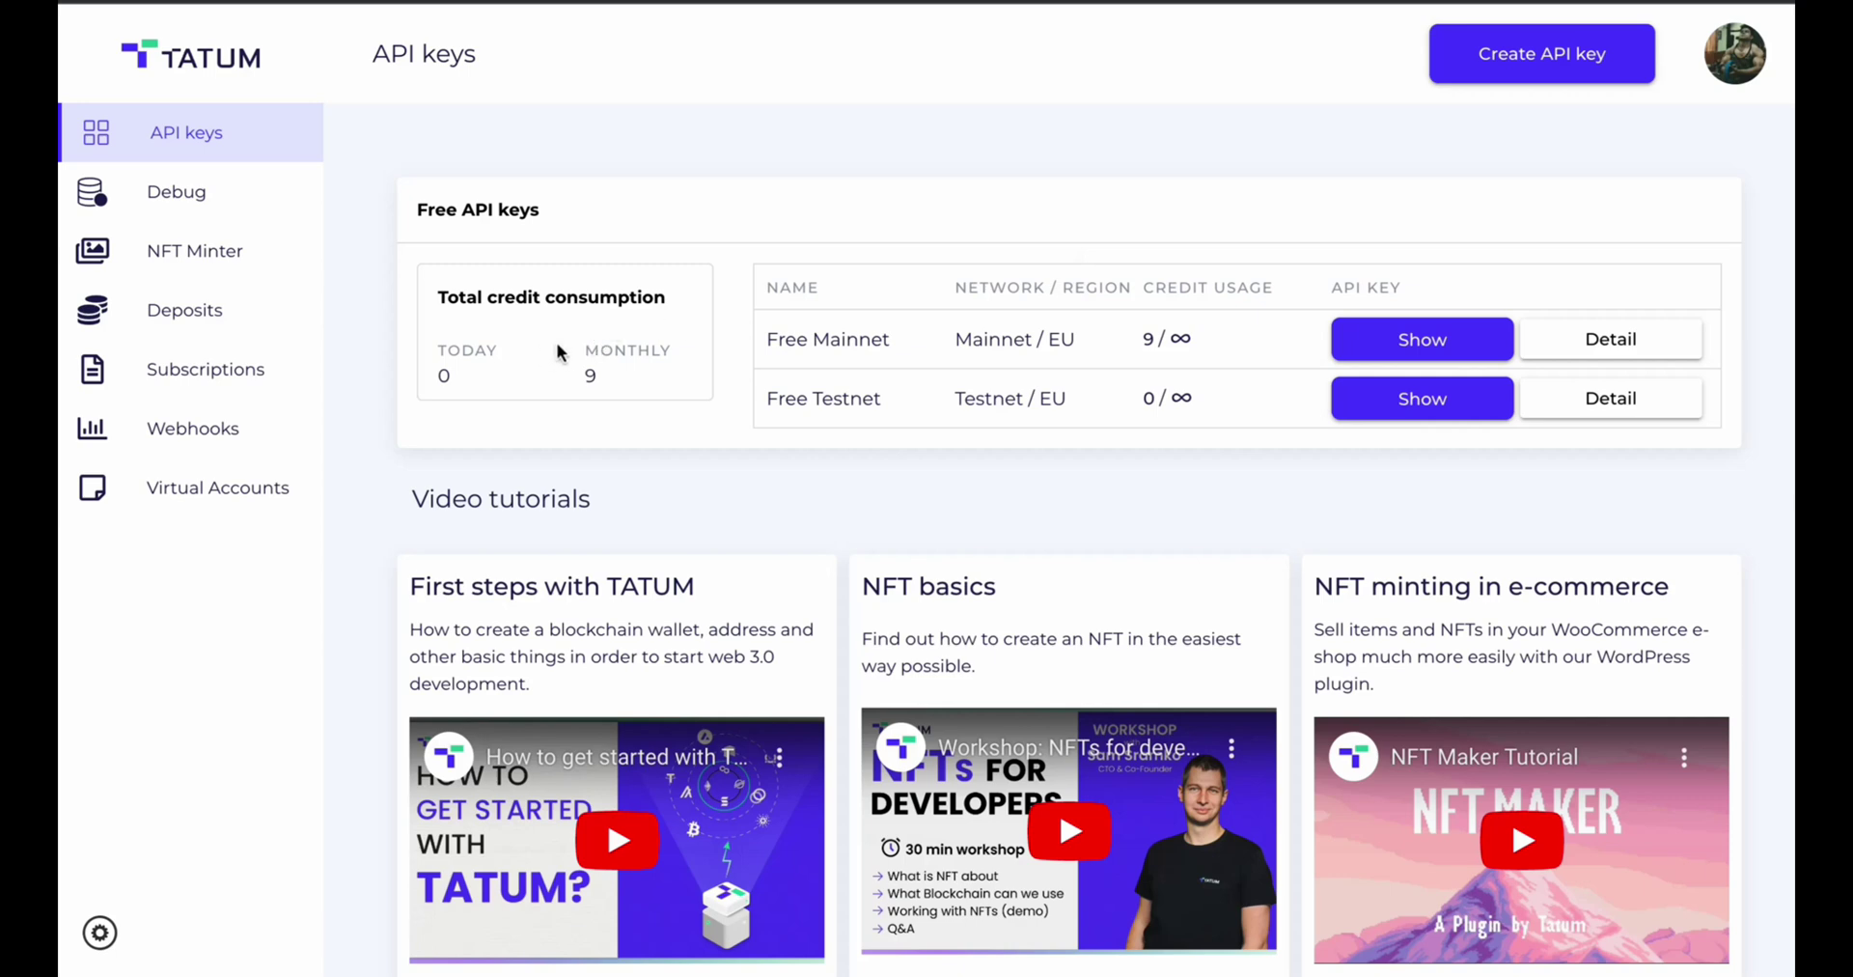
Step: Look over the dashboard's video tutorials and the documentation and blog resources under Learn more
scroll(676, 186, "down", 3)
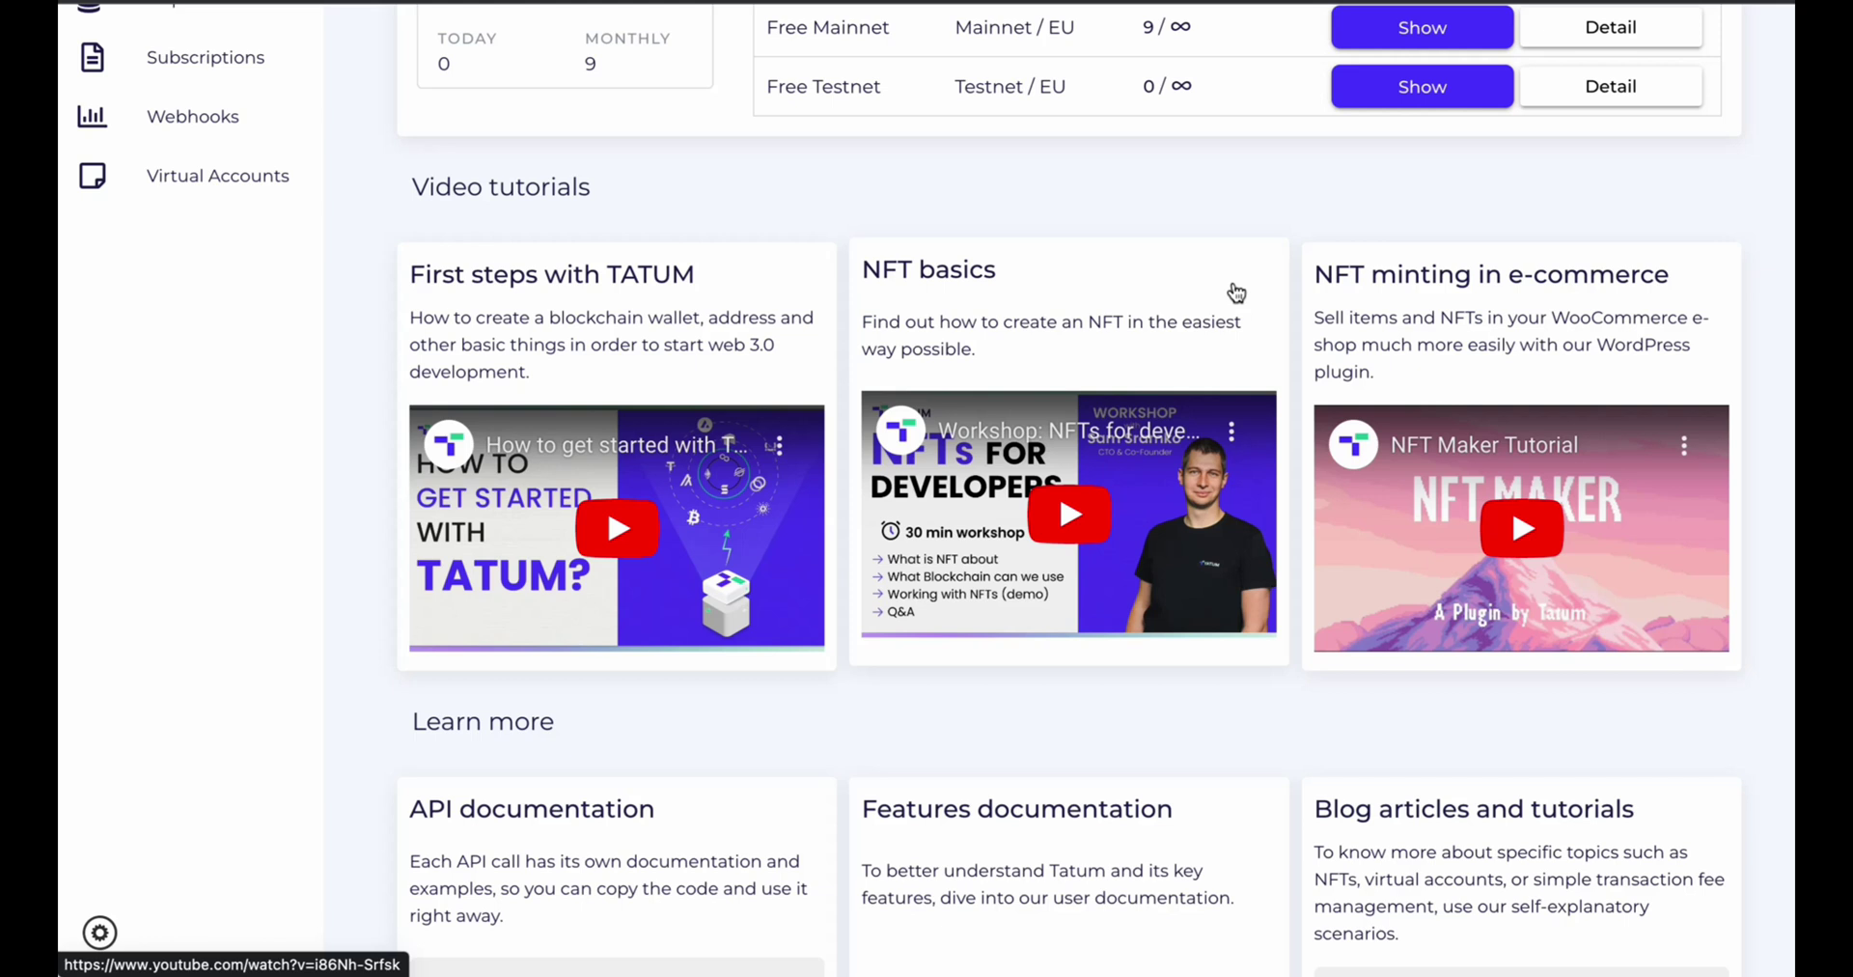
scroll(869, 434, "down", 2)
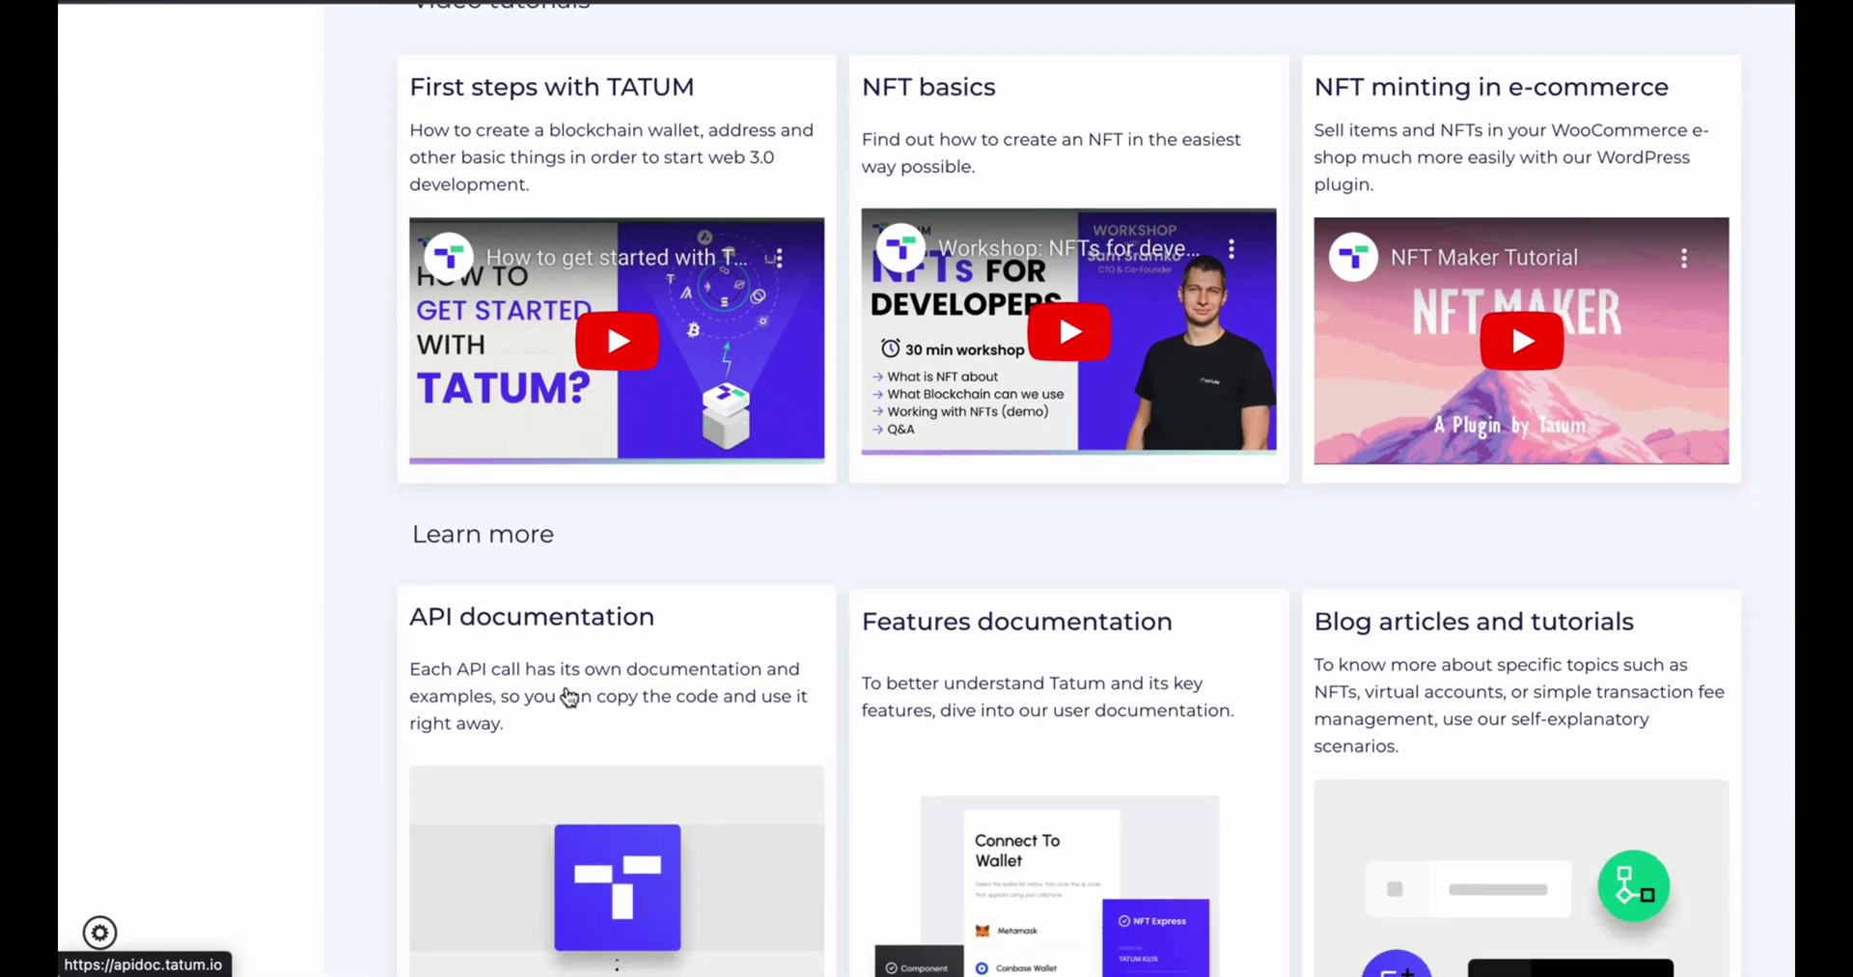
scroll(567, 699, "down", 2)
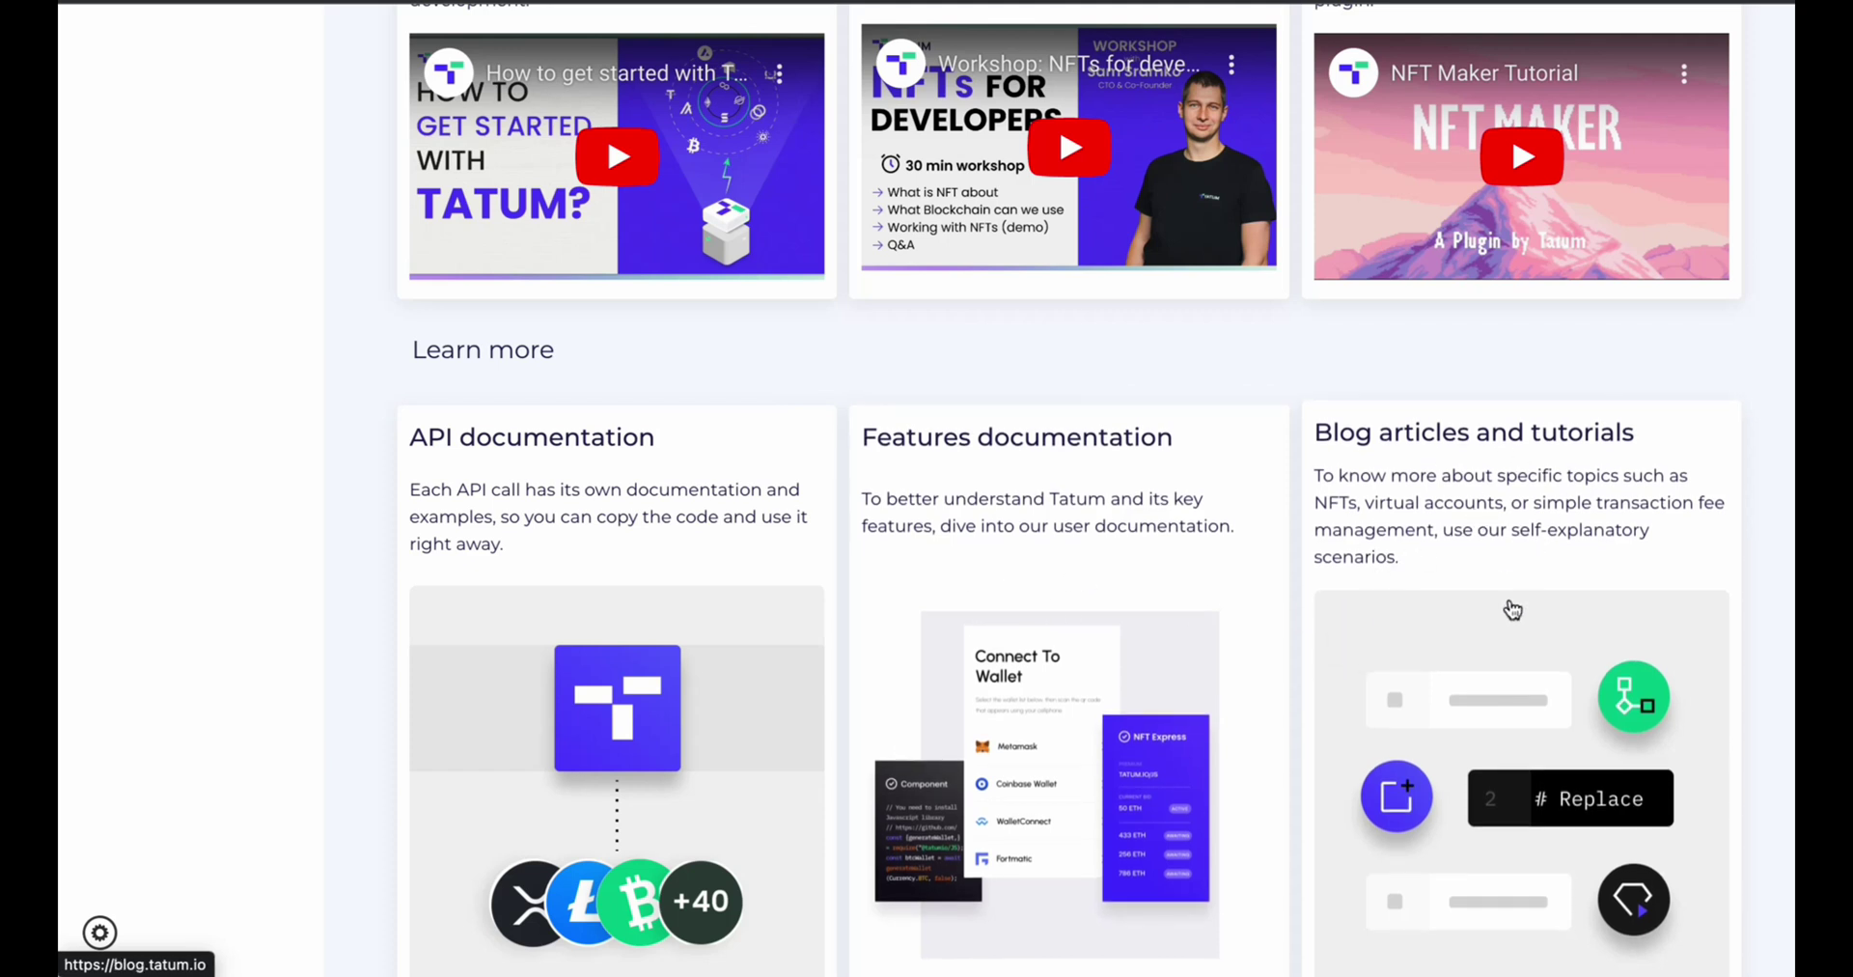
scroll(1511, 608, "down", 3)
scroll(1419, 594, "up", 8)
scroll(1419, 593, "up", 1)
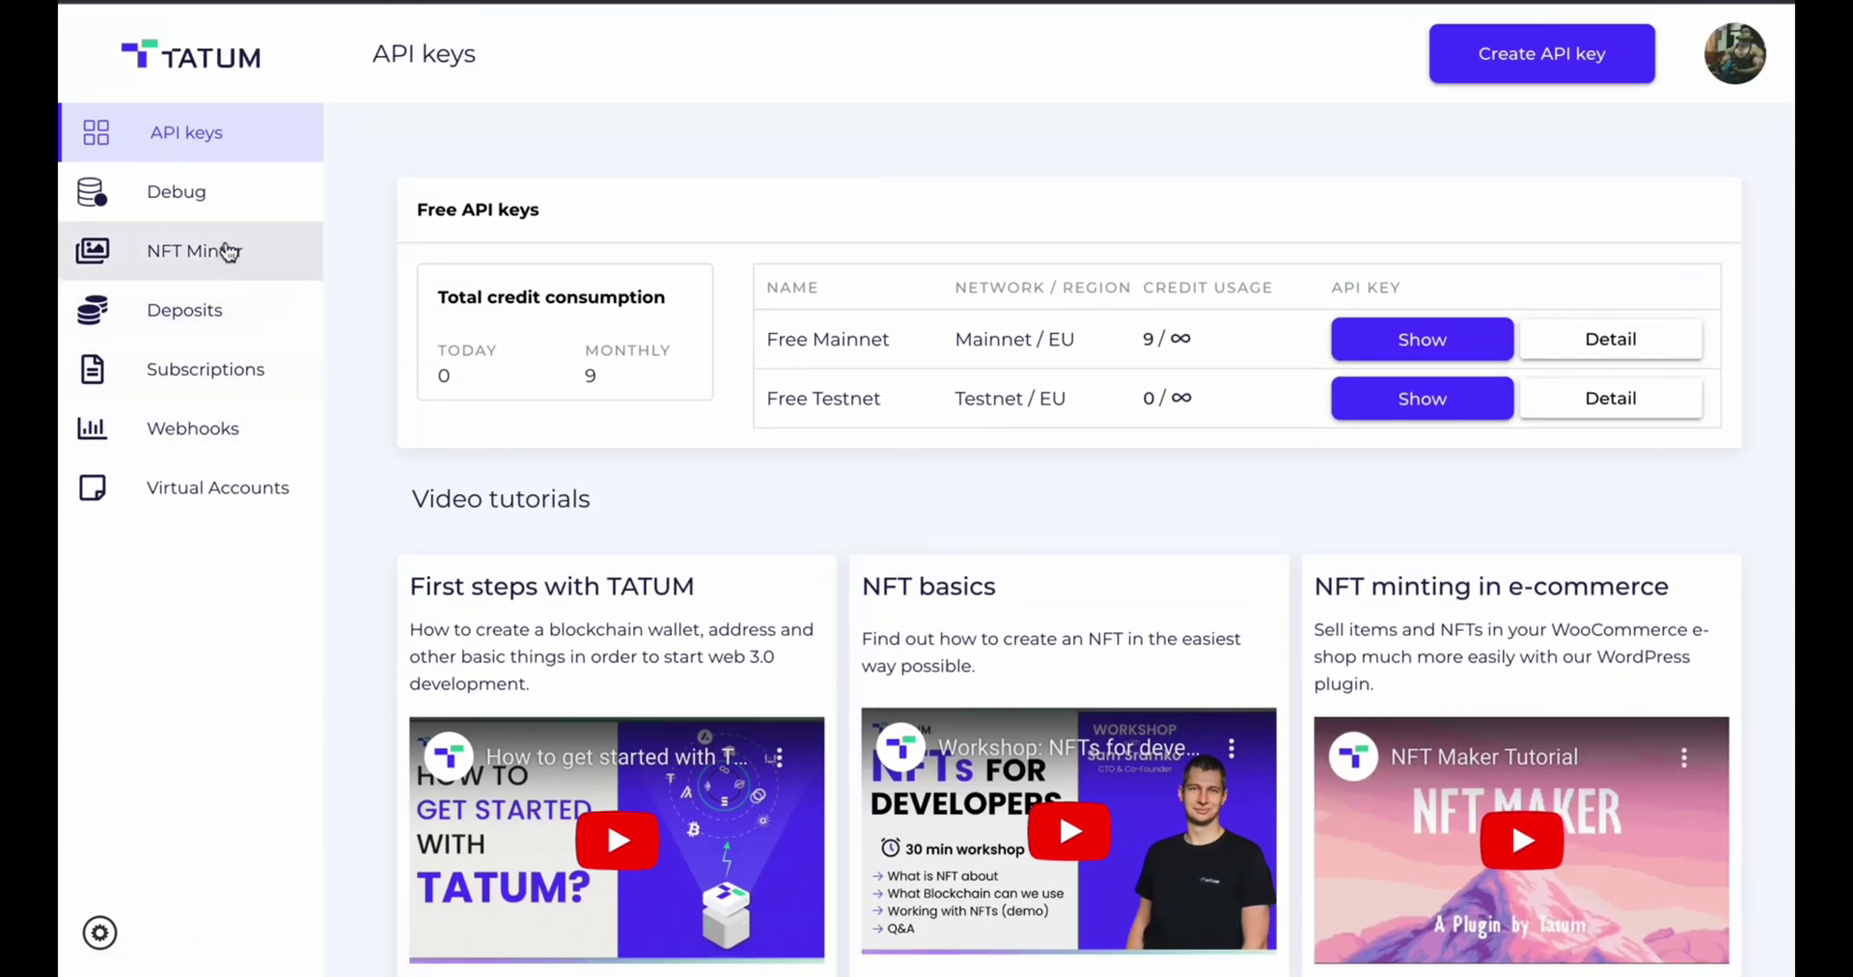
Step: Open the NFT Minter and review its form from the API key and chain options to the CURL calls
left_click(200, 264)
left_click(192, 263)
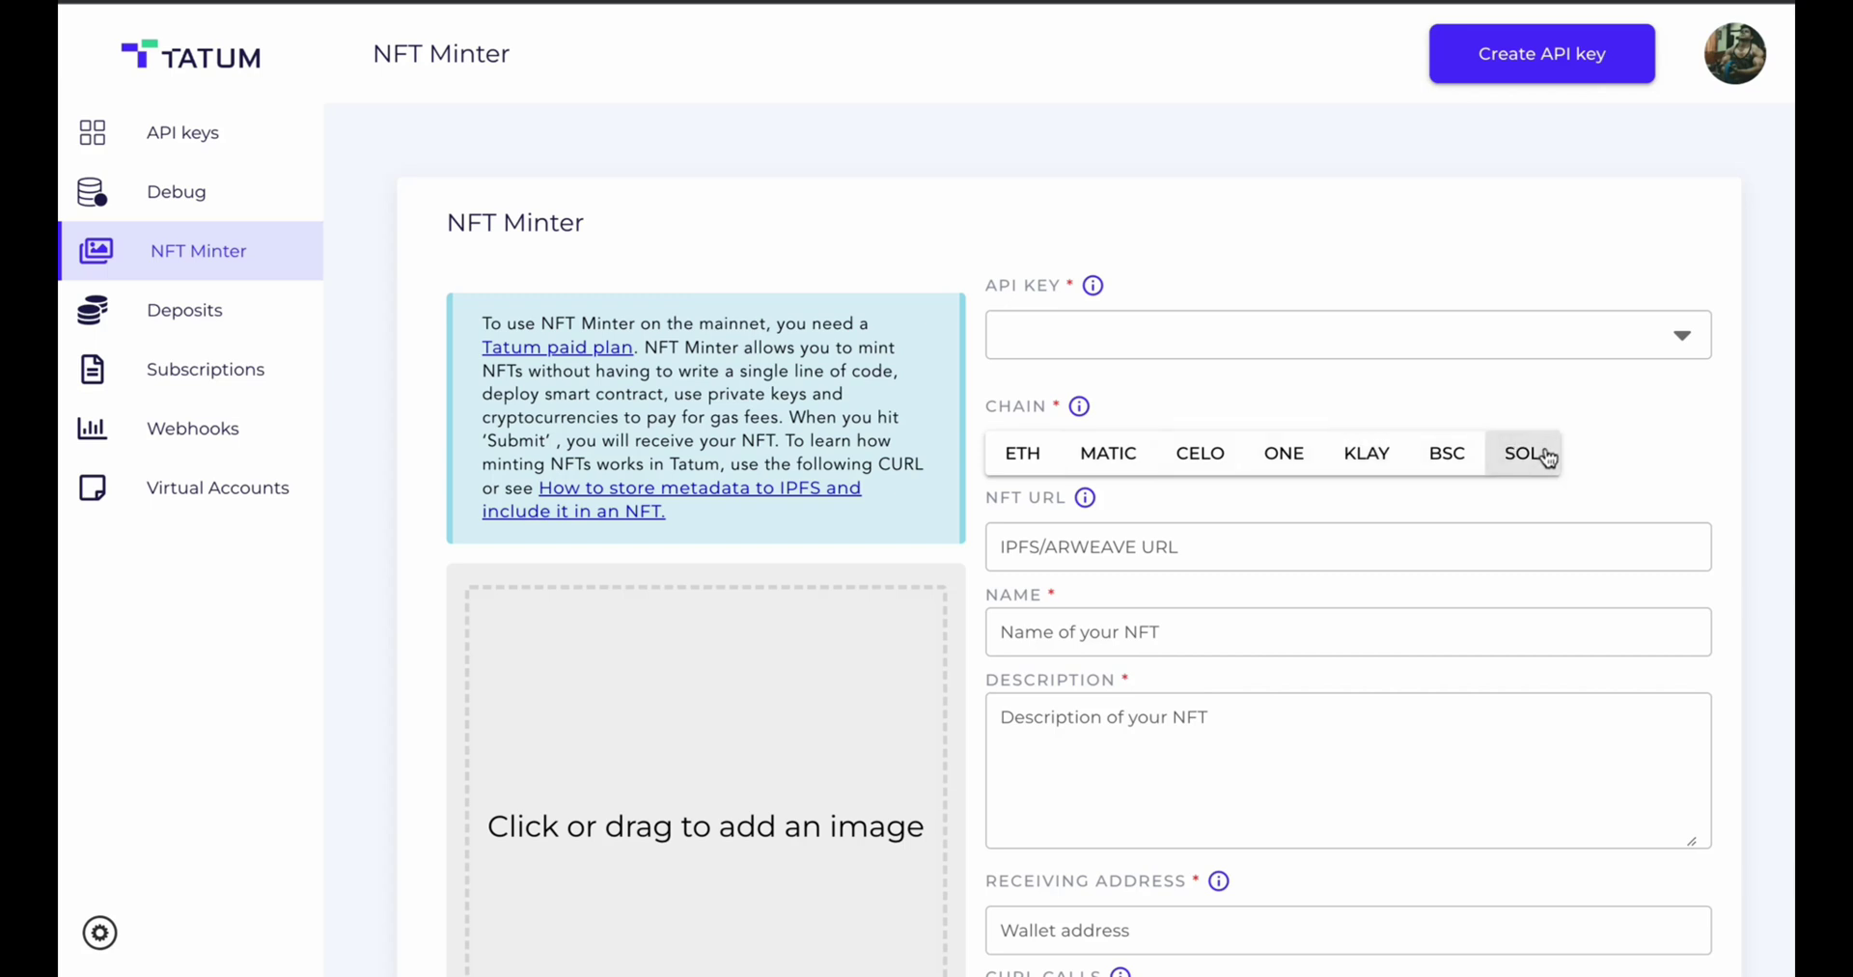
scroll(653, 728, "down", 4)
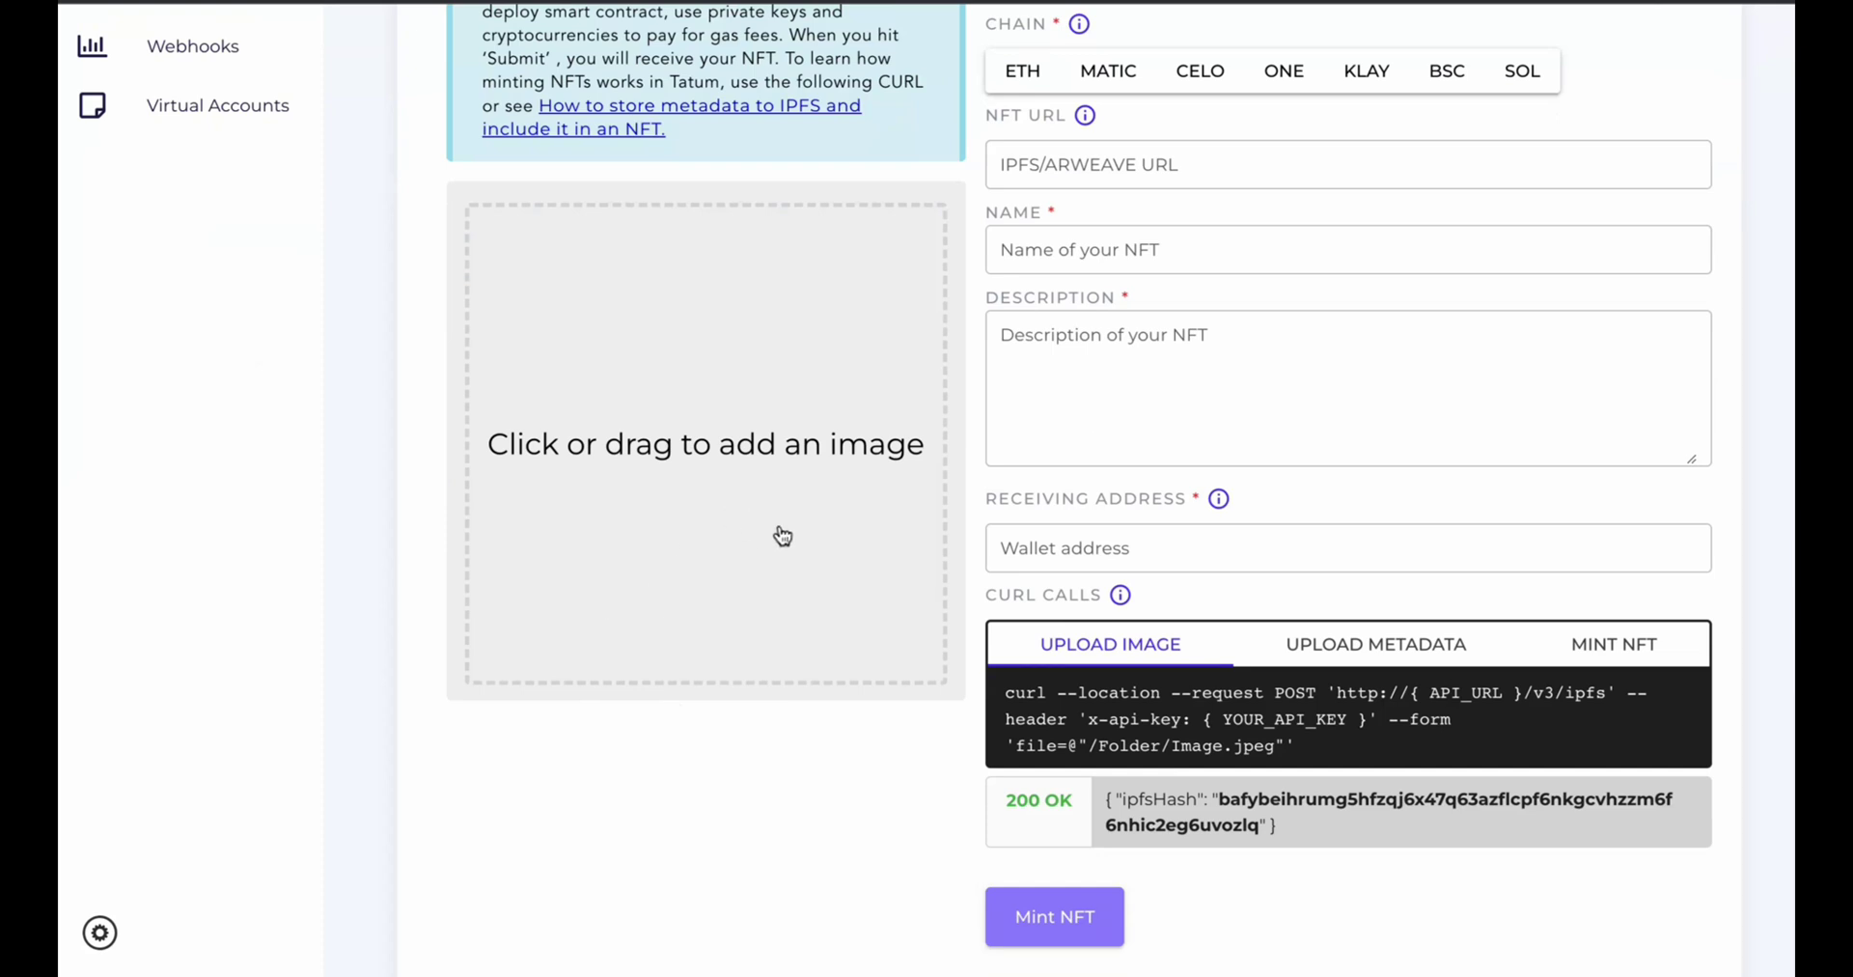
scroll(1158, 454, "up", 4)
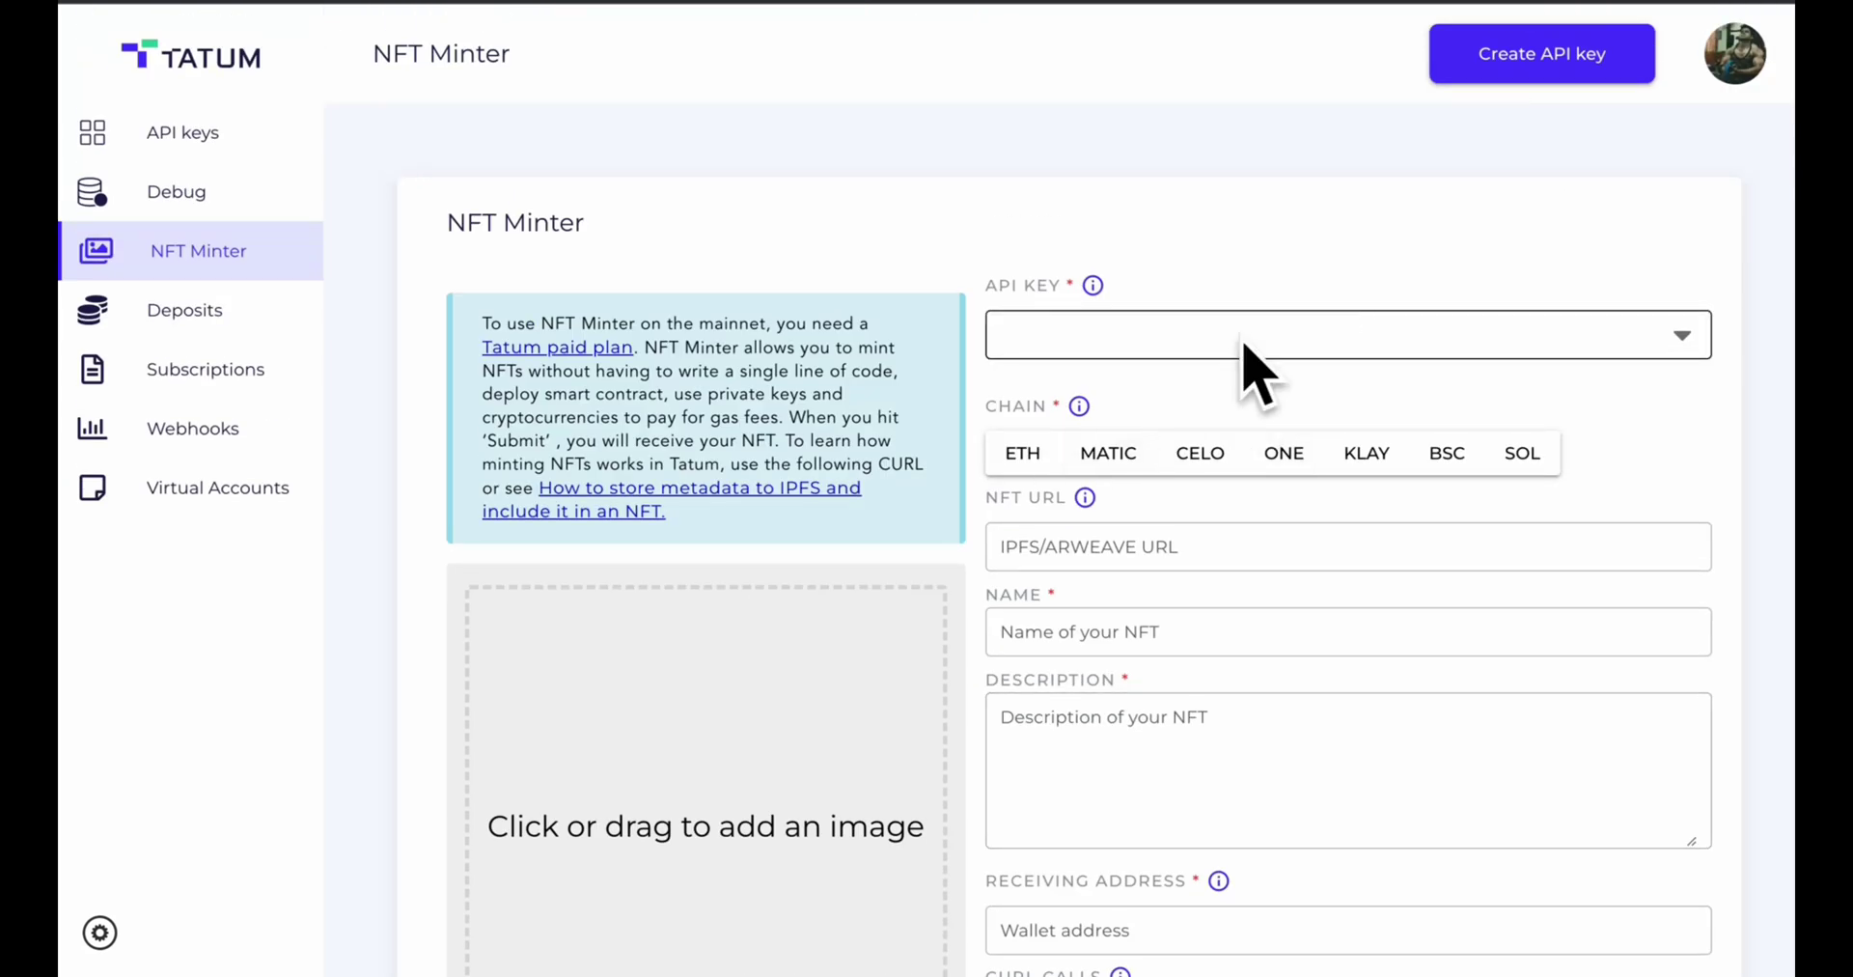
scroll(1497, 415, "down", 1)
scroll(1292, 497, "down", 2)
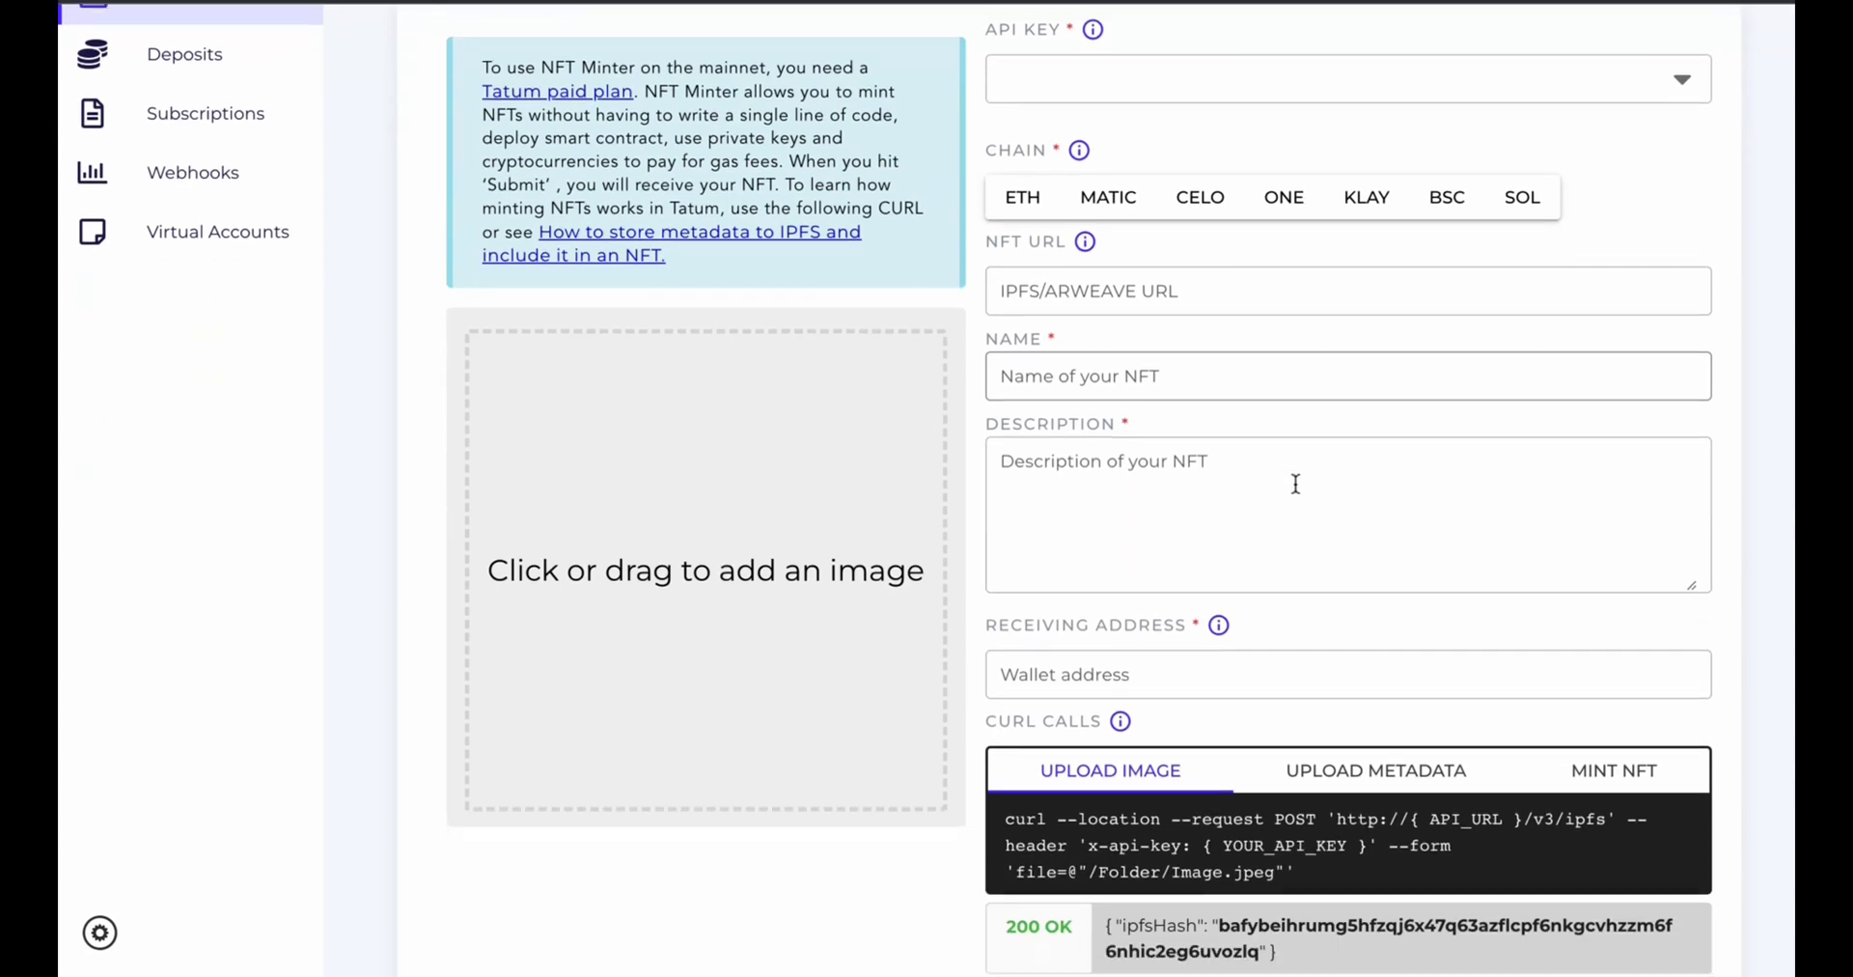
scroll(1400, 676, "down", 3)
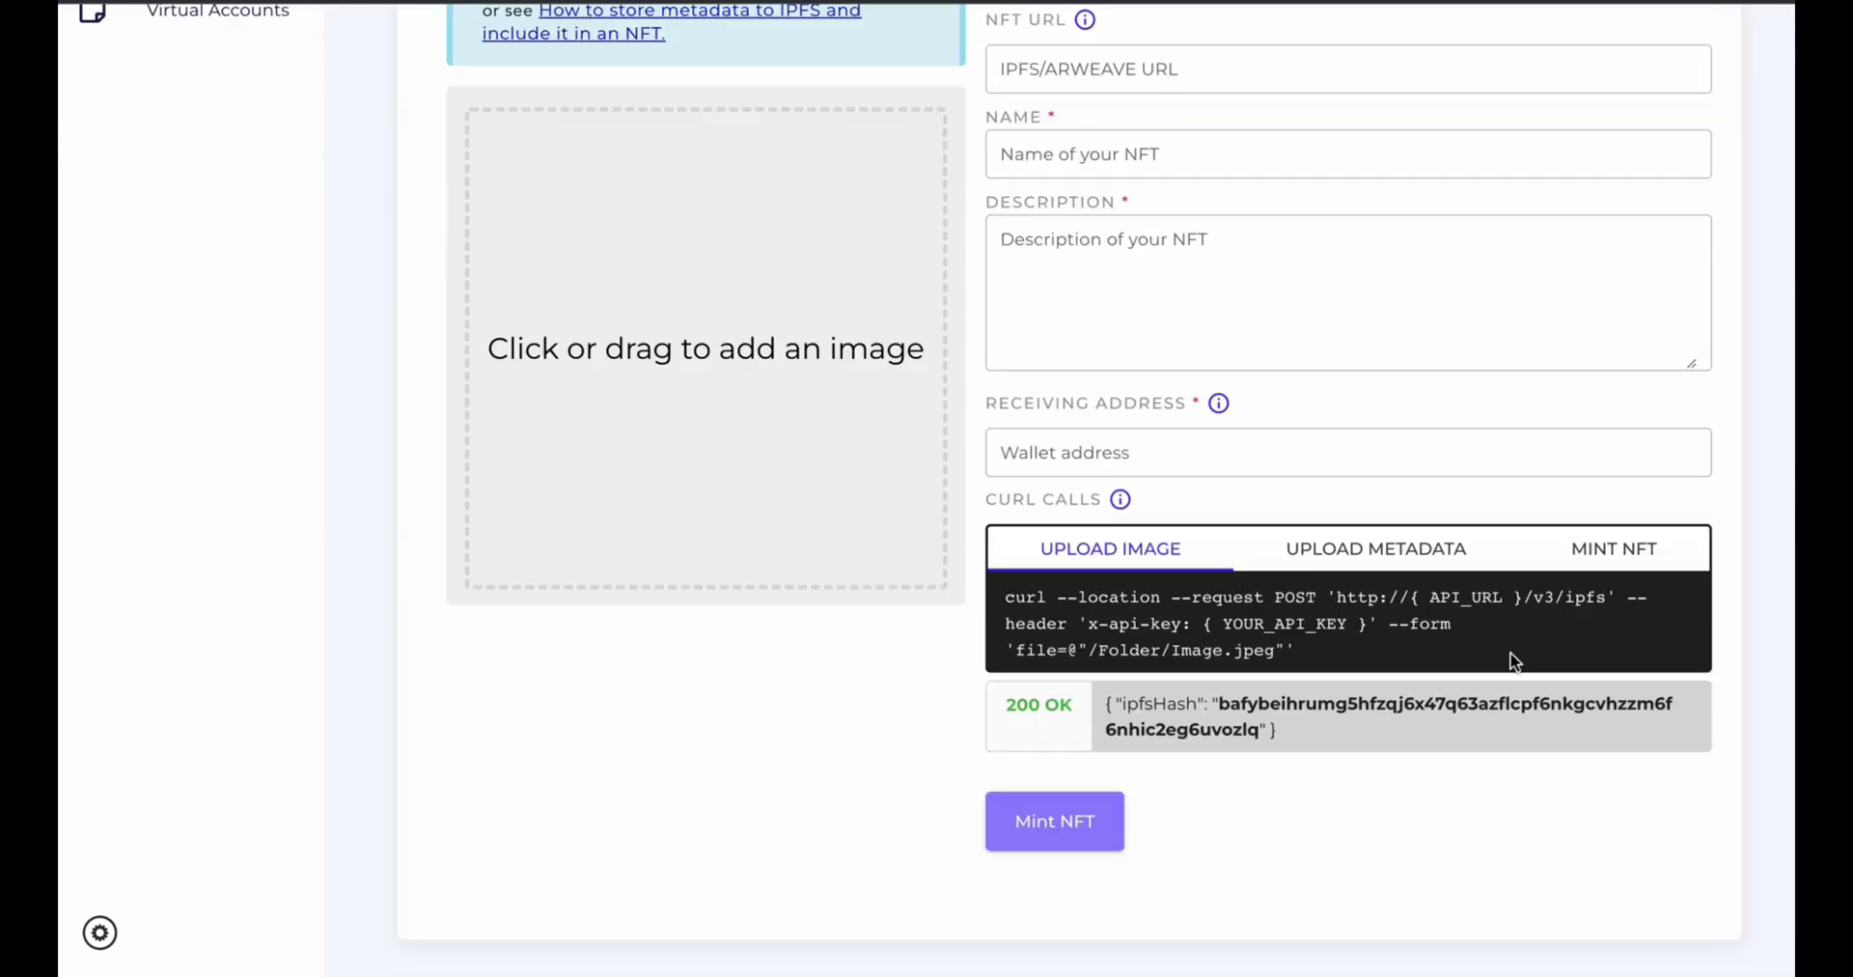
scroll(1255, 627, "up", 5)
scroll(1277, 511, "up", 1)
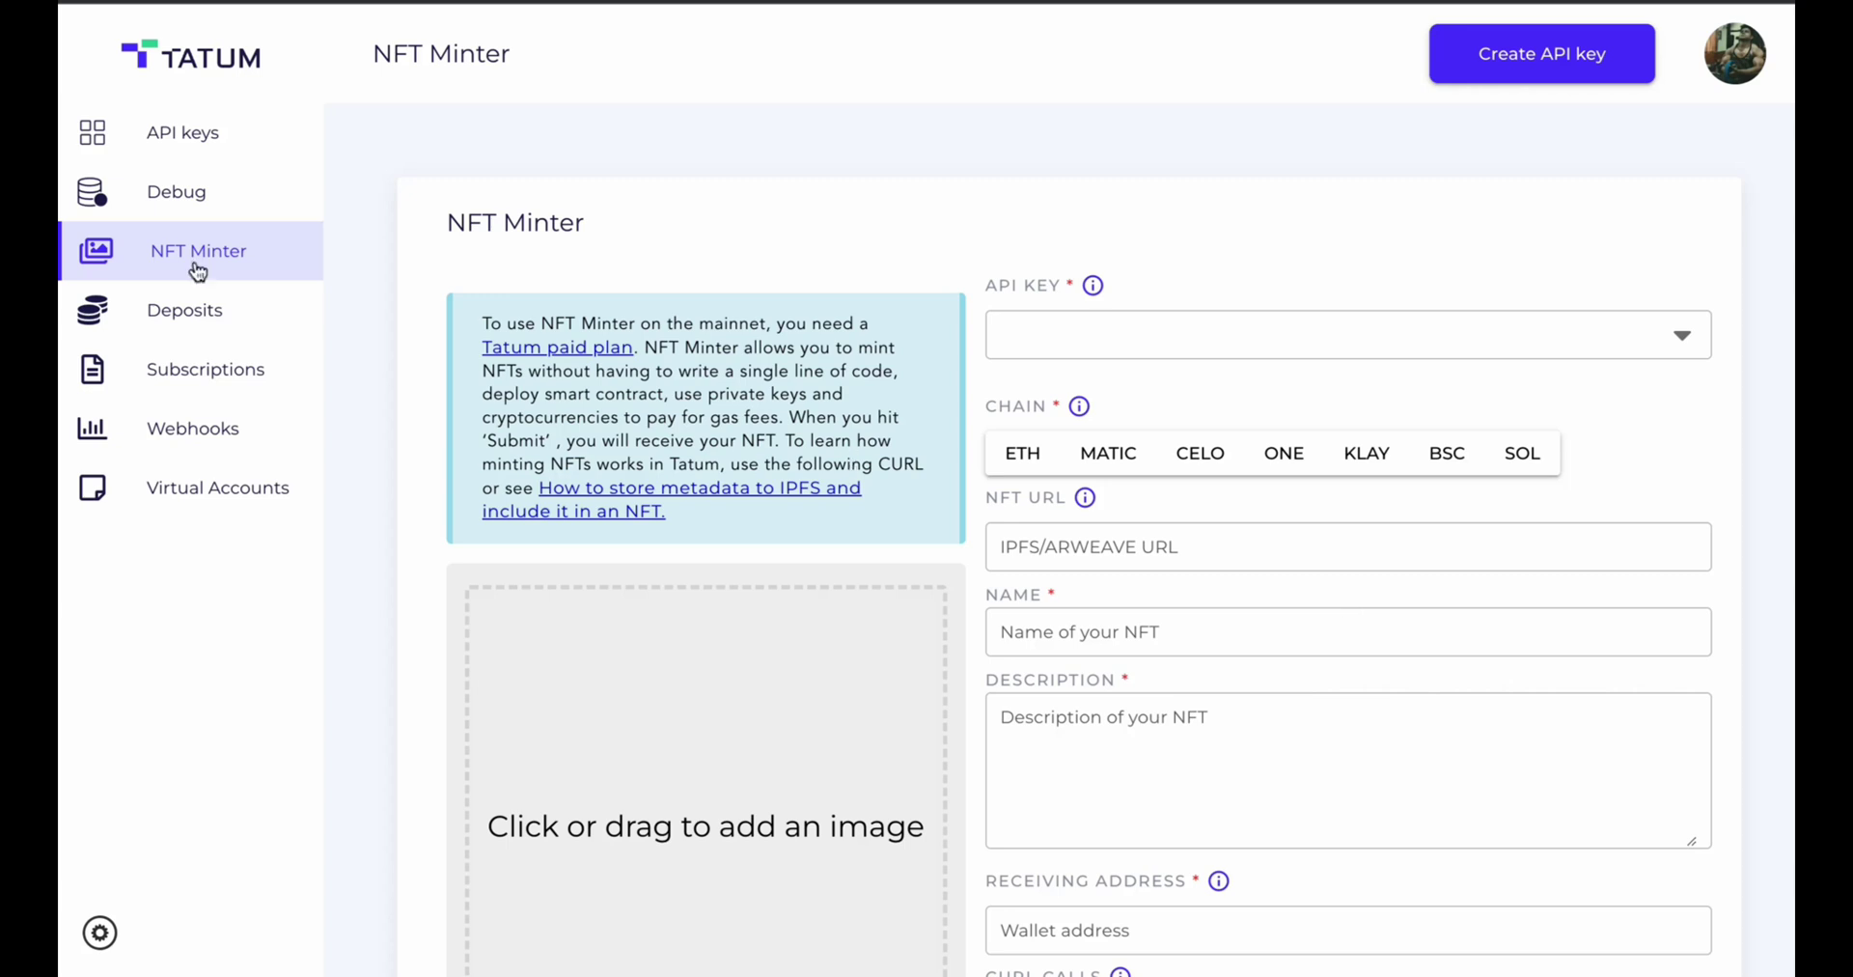
Step: Look over the Deposits, Subscriptions, Webhooks and Virtual Accounts pages of the dashboard
left_click(186, 319)
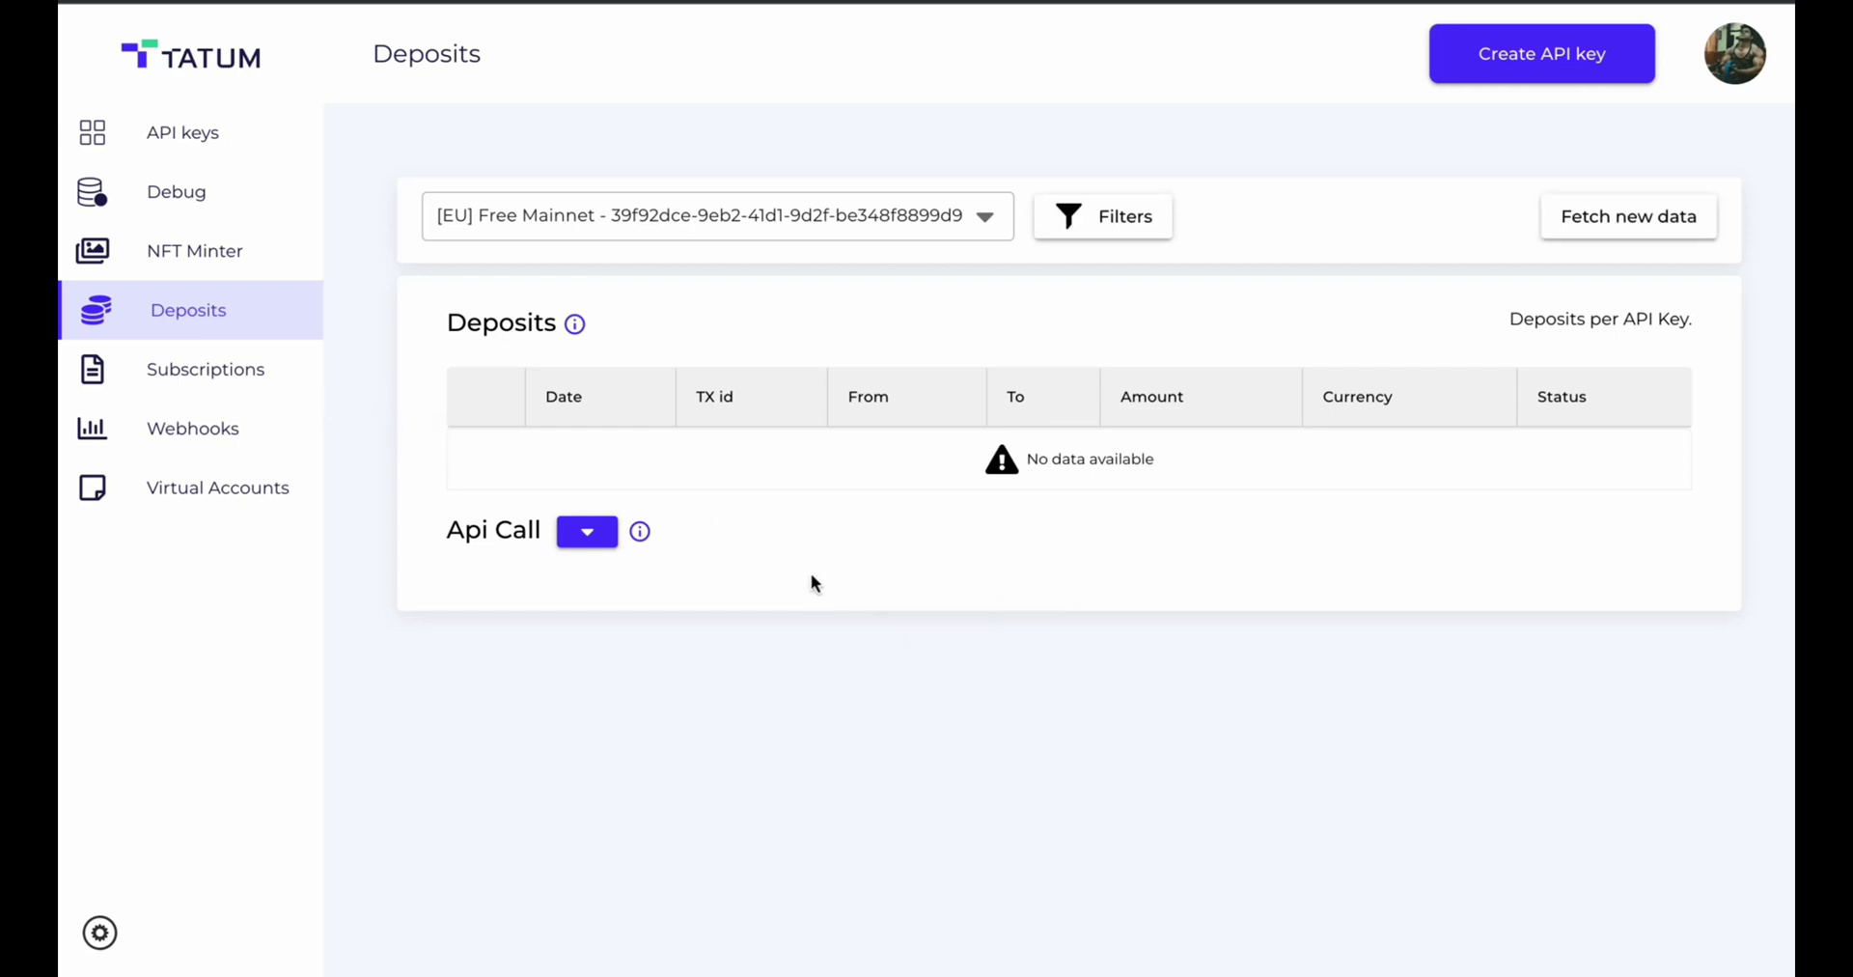
left_click(147, 374)
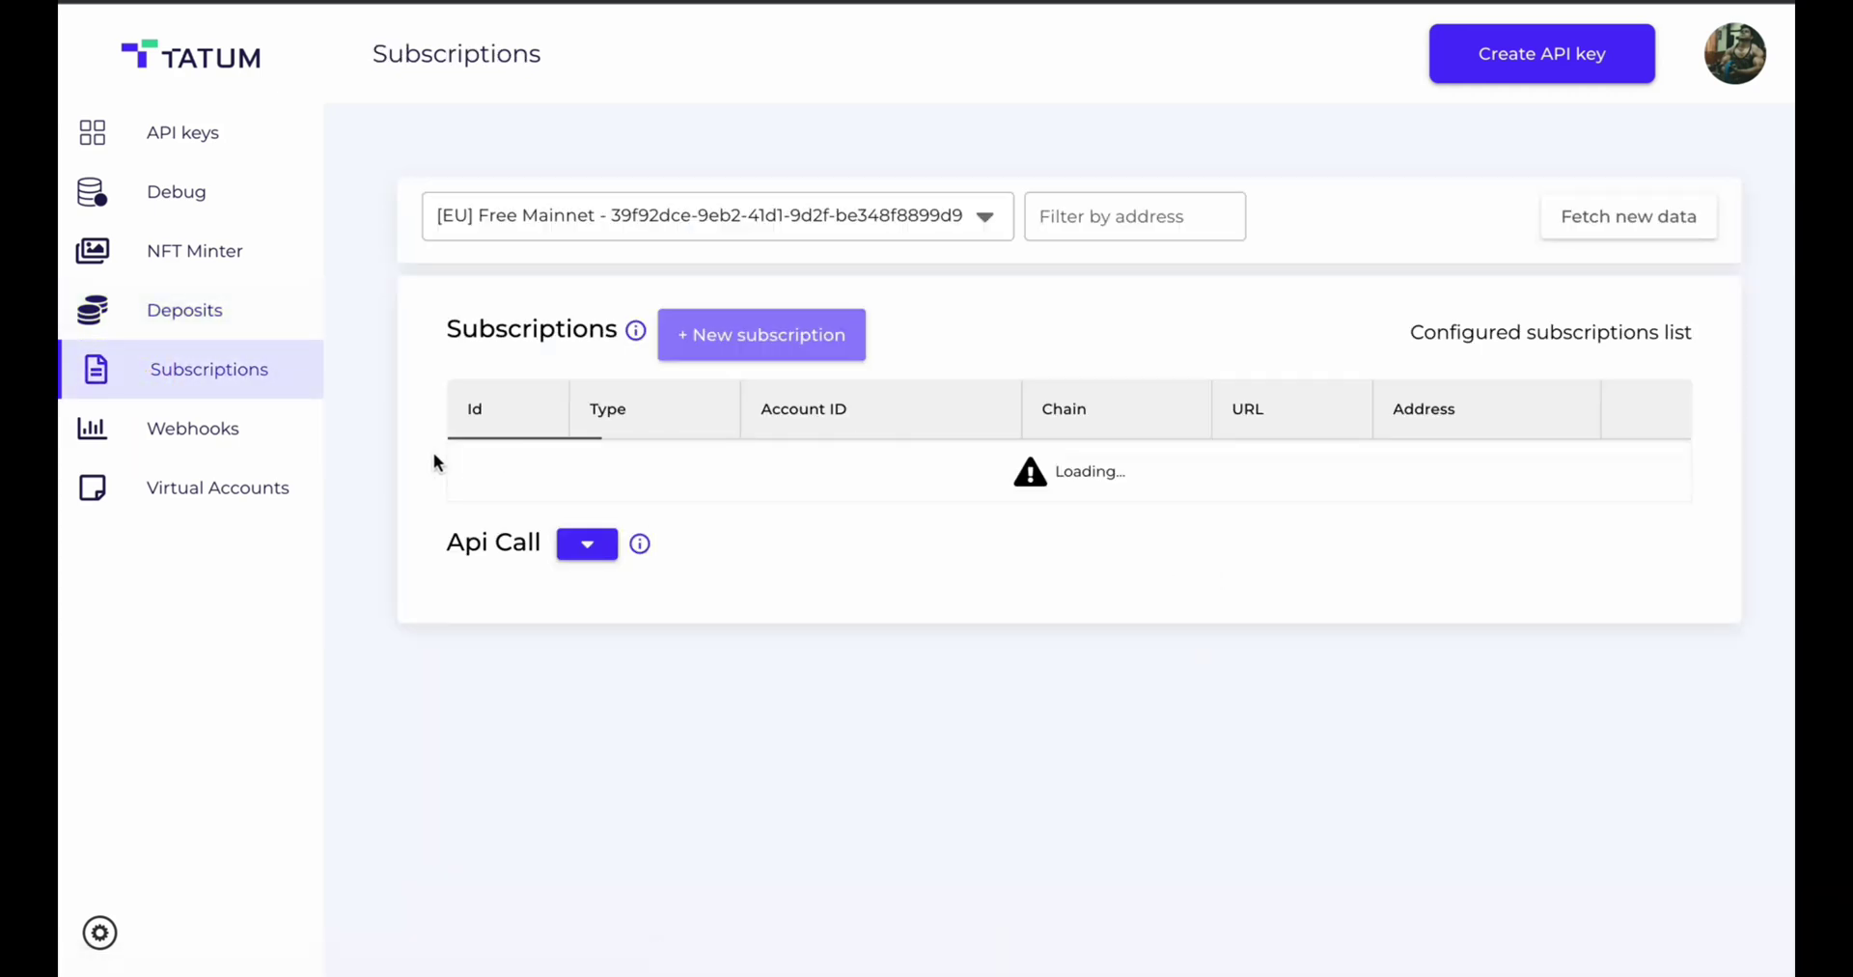
left_click(205, 442)
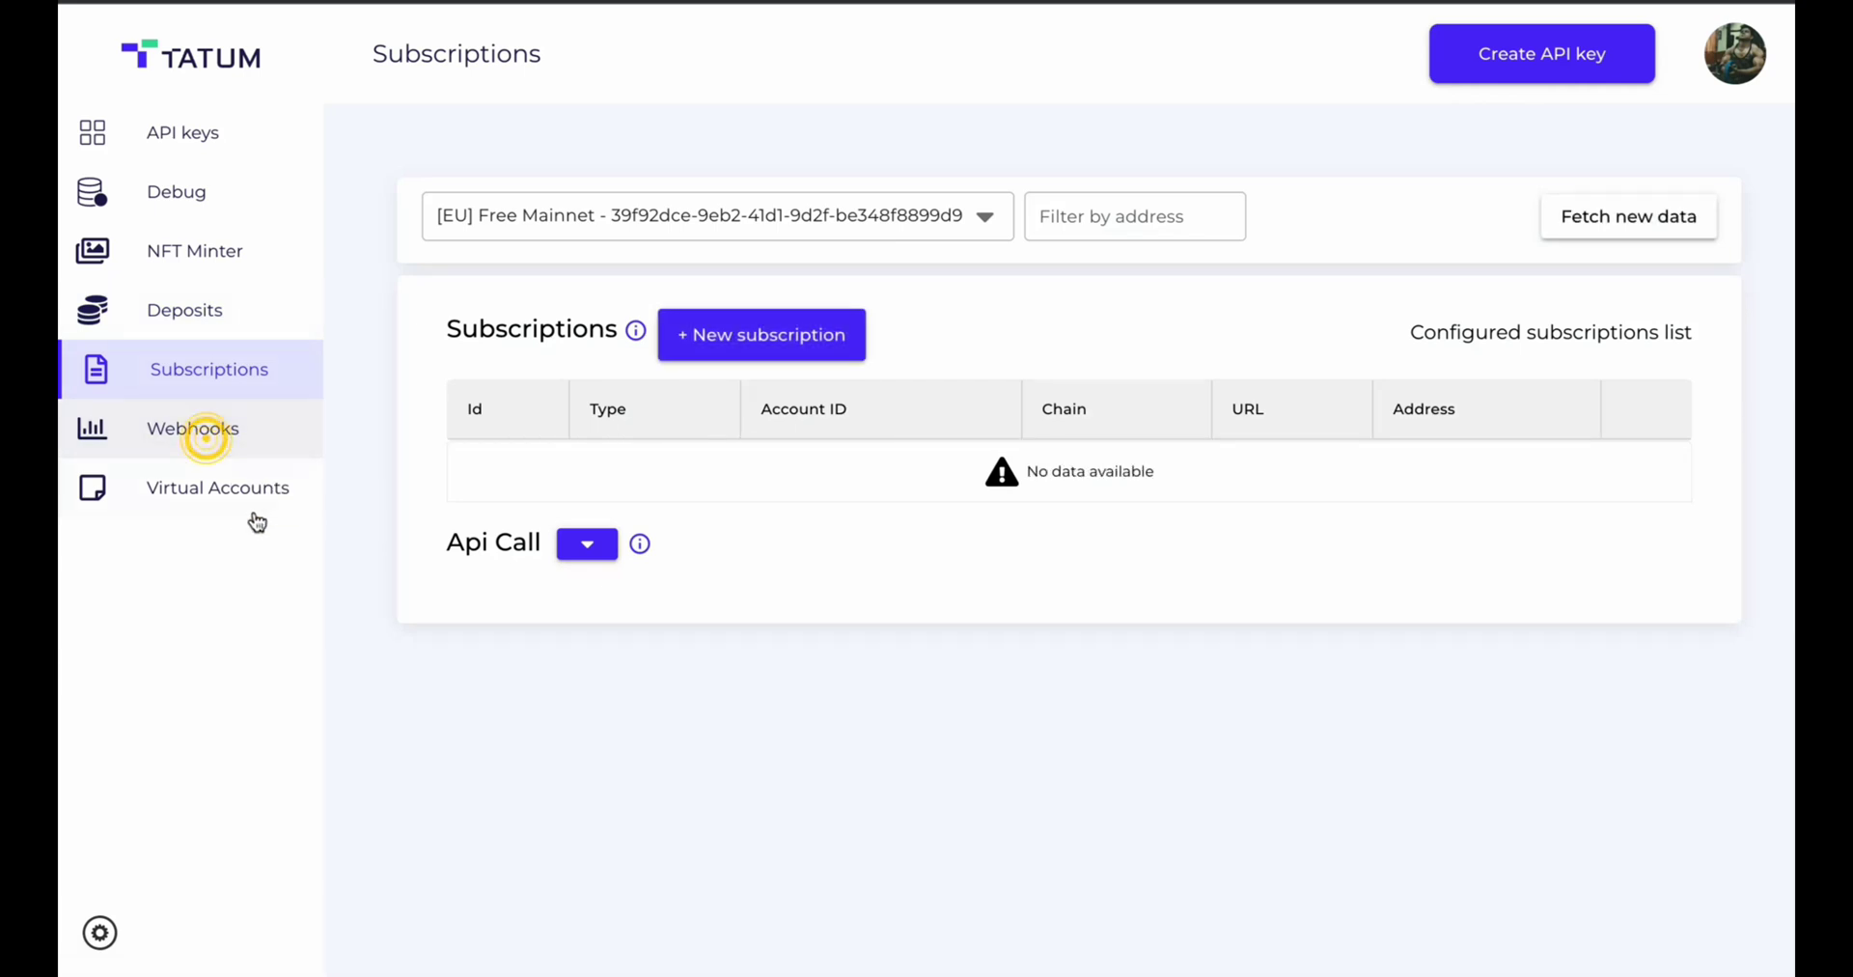
left_click(224, 499)
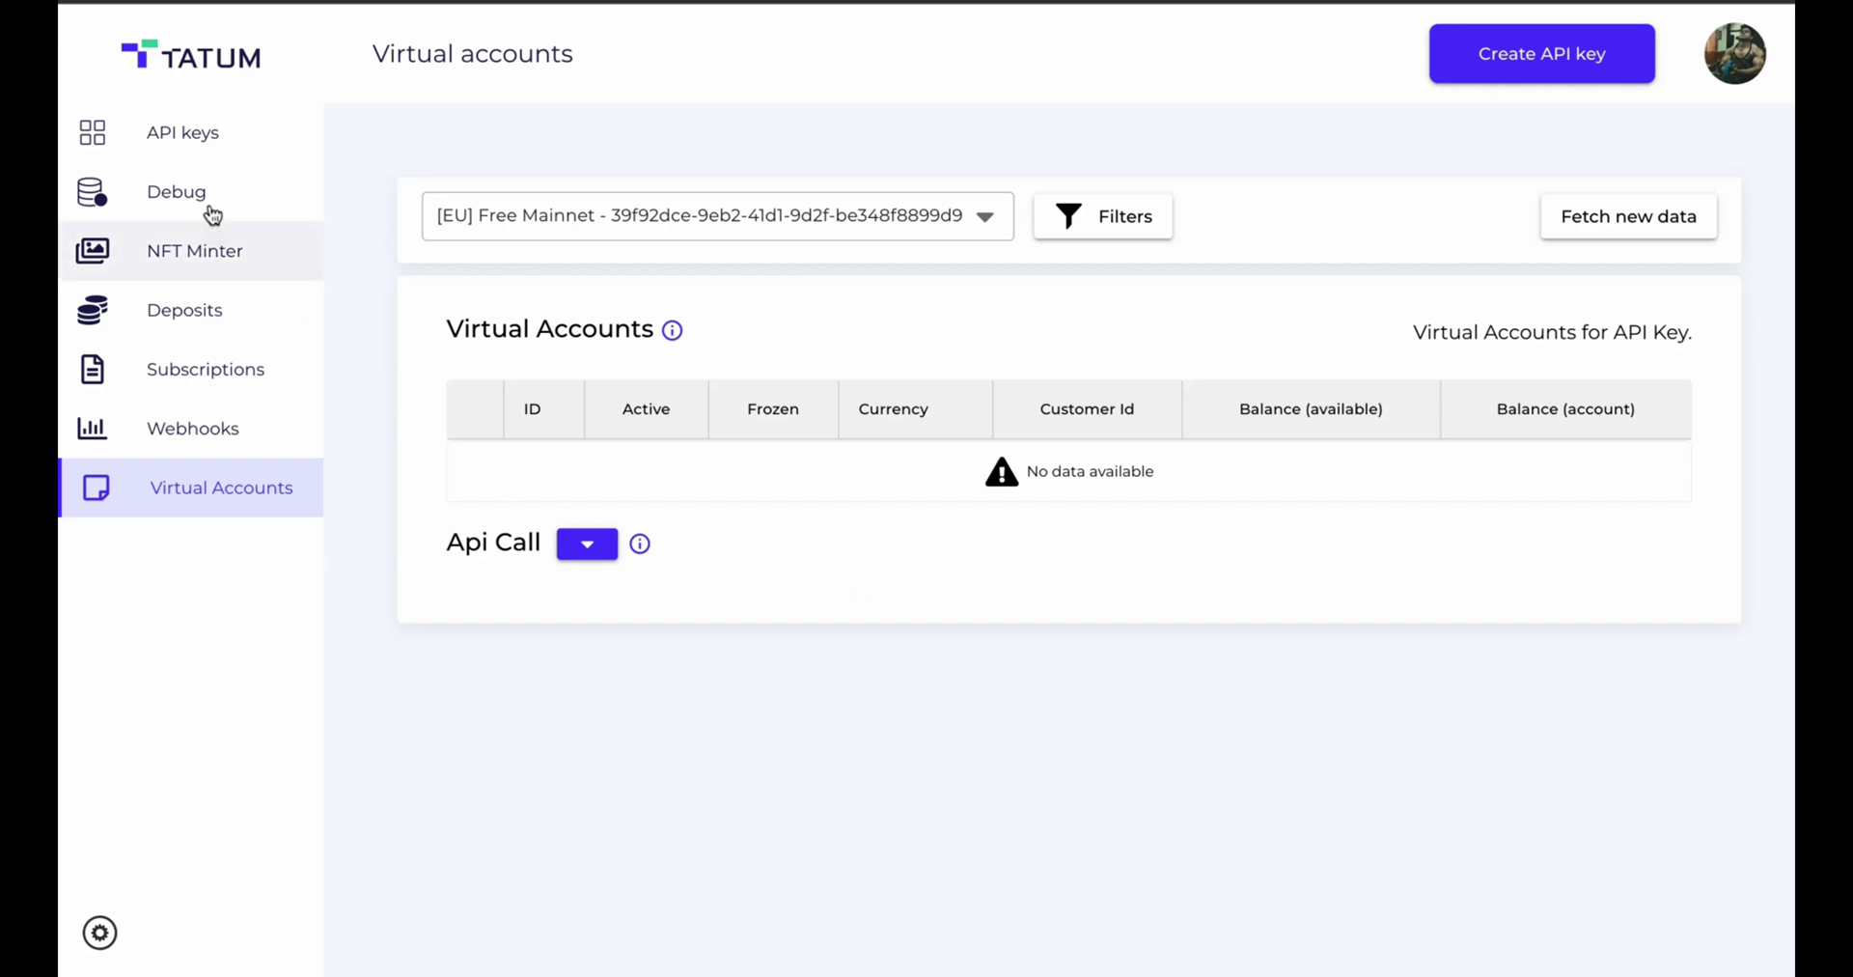
Step: Return to the API keys dashboard and open the API documentation from its Learn more section
left_click(187, 133)
scroll(805, 552, "down", 8)
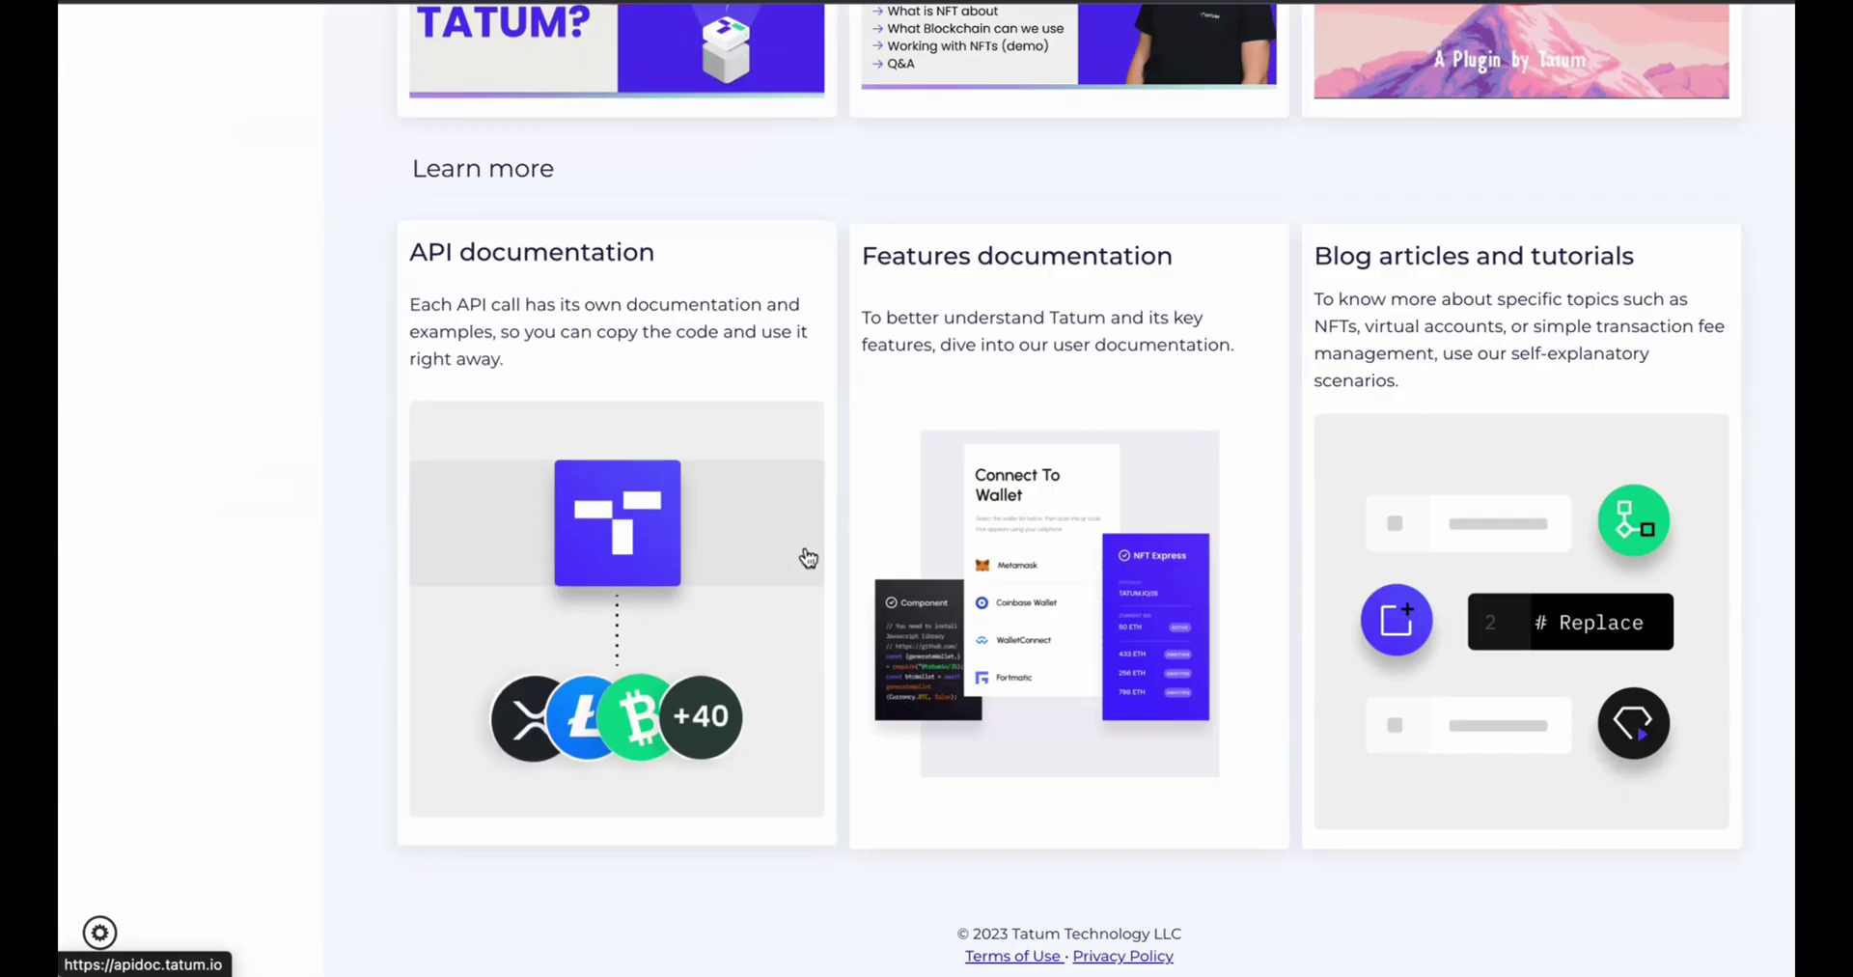
left_click(598, 543)
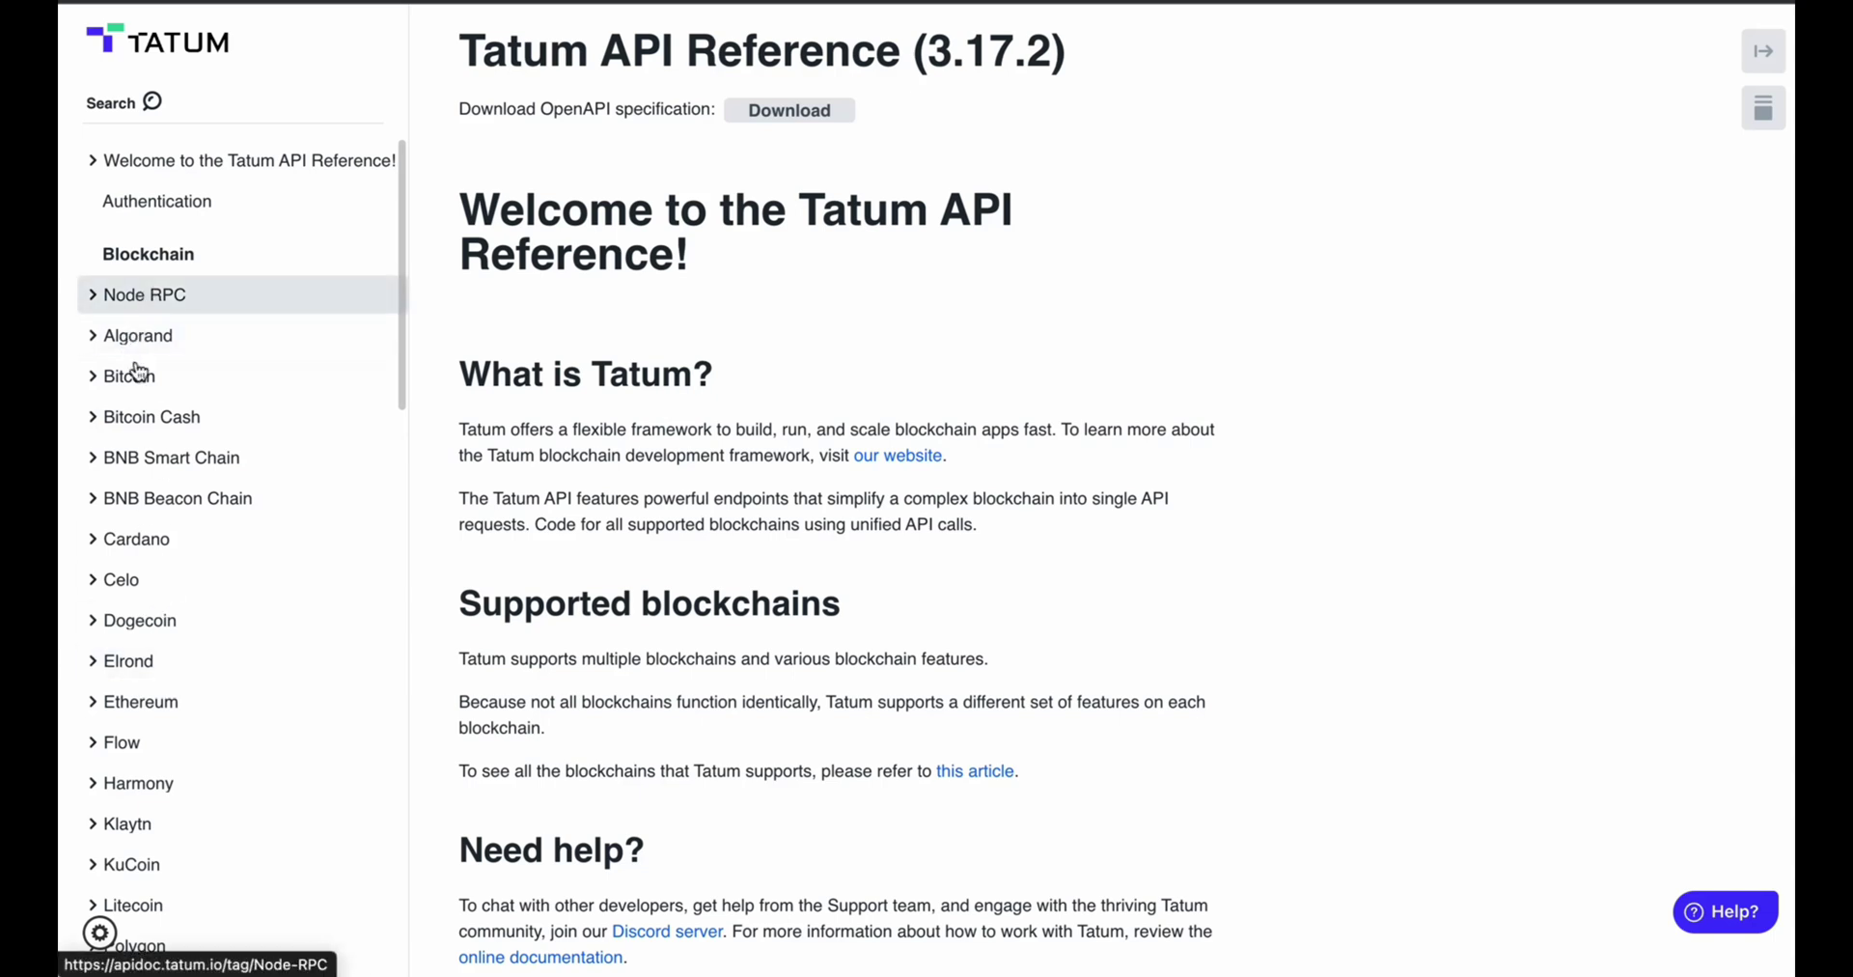
Step: Look through the API reference's contents, from the supported blockchains to the Storage, Virtual Accounts and Utils sections
scroll(162, 628, "down", 2)
scroll(162, 632, "down", 4)
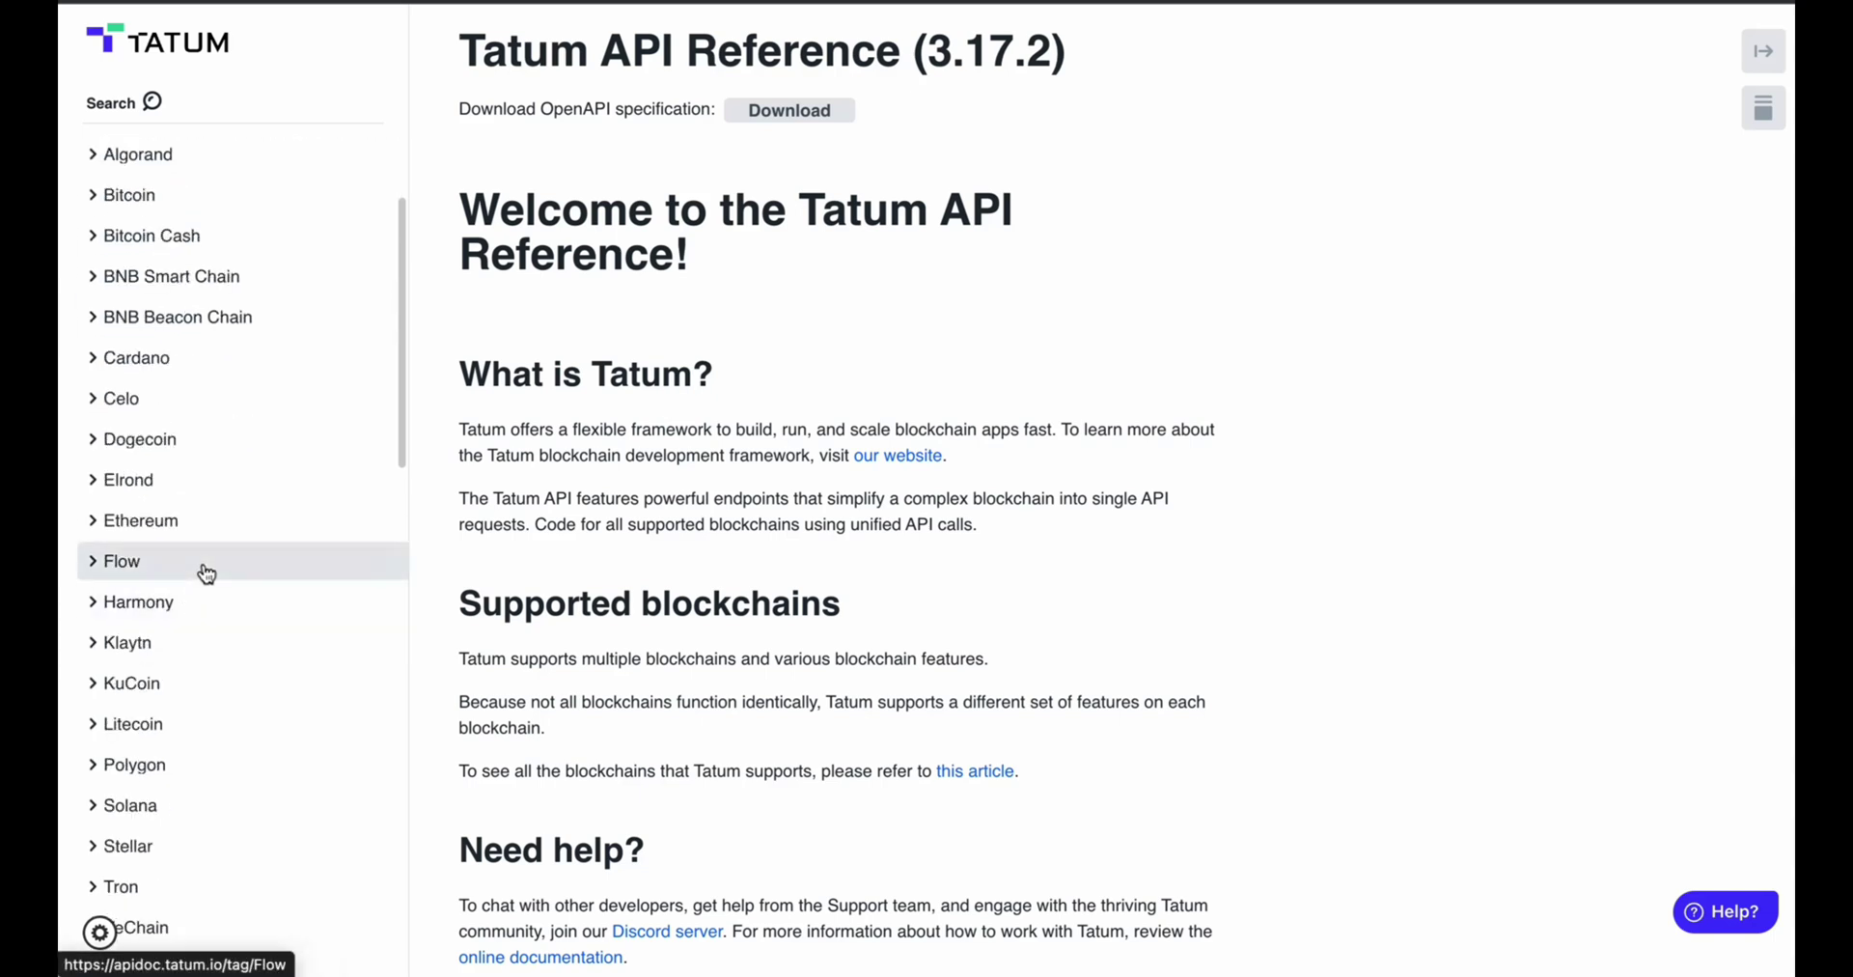
scroll(206, 573, "up", 3)
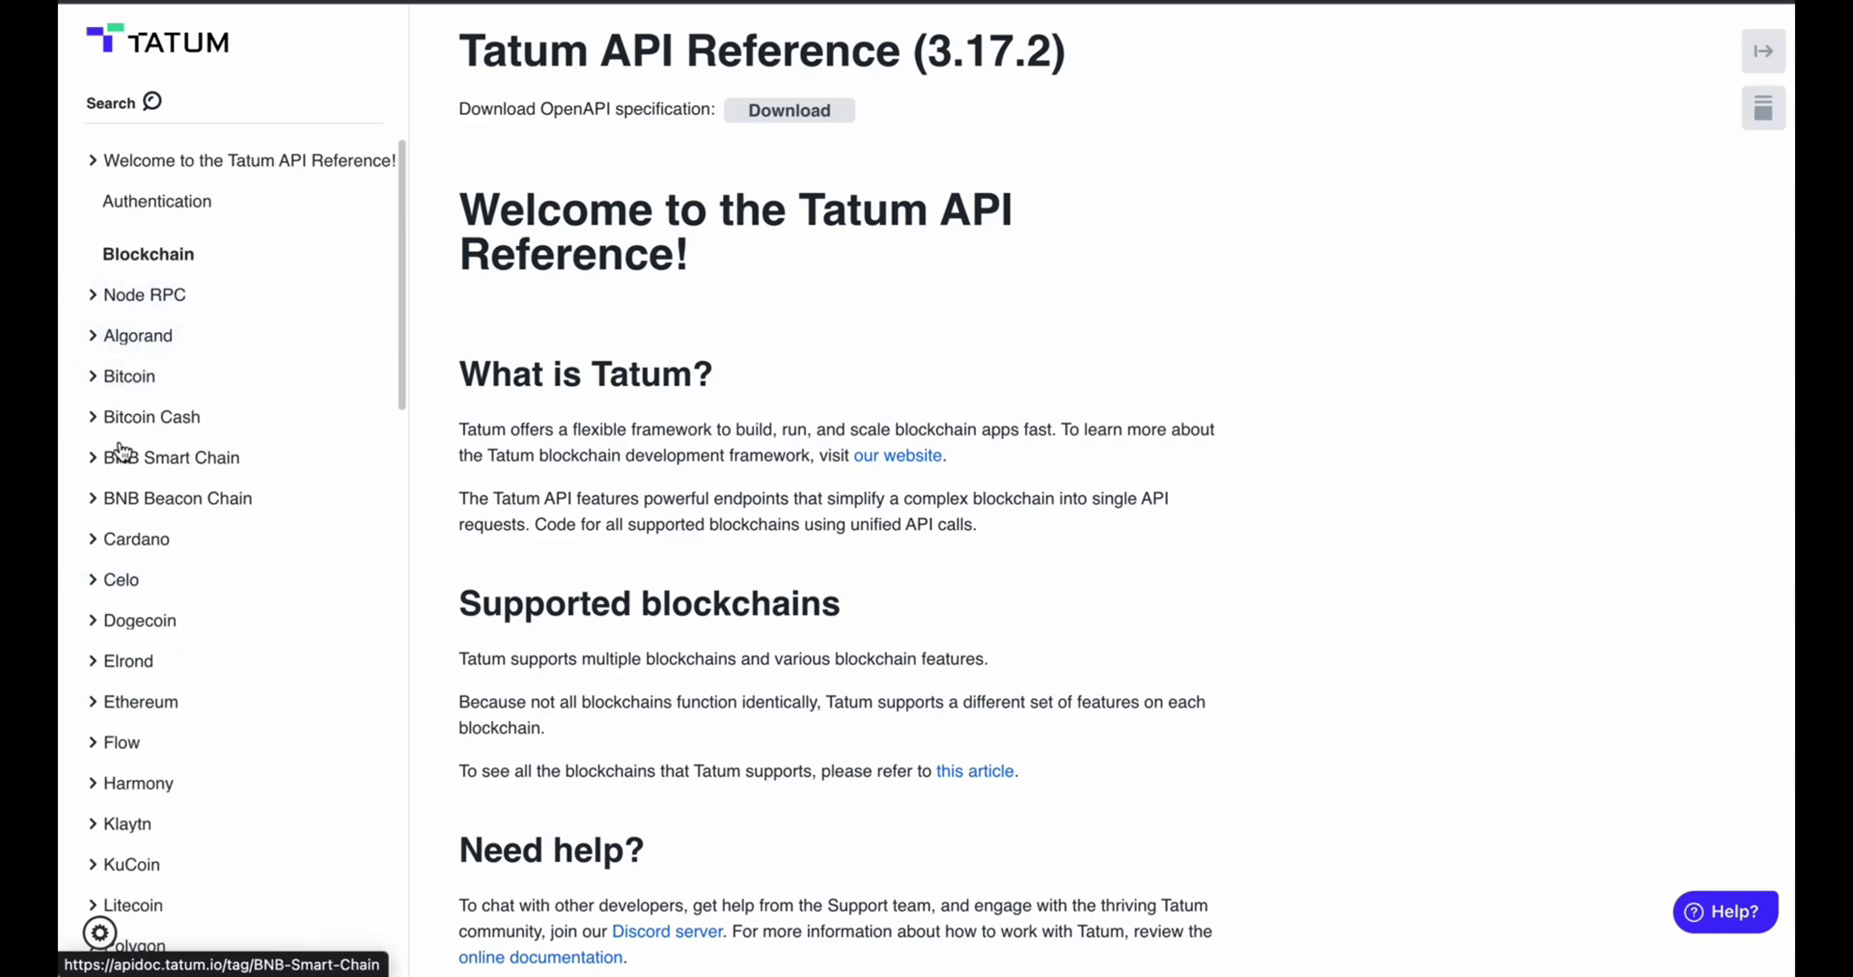
scroll(306, 470, "down", 10)
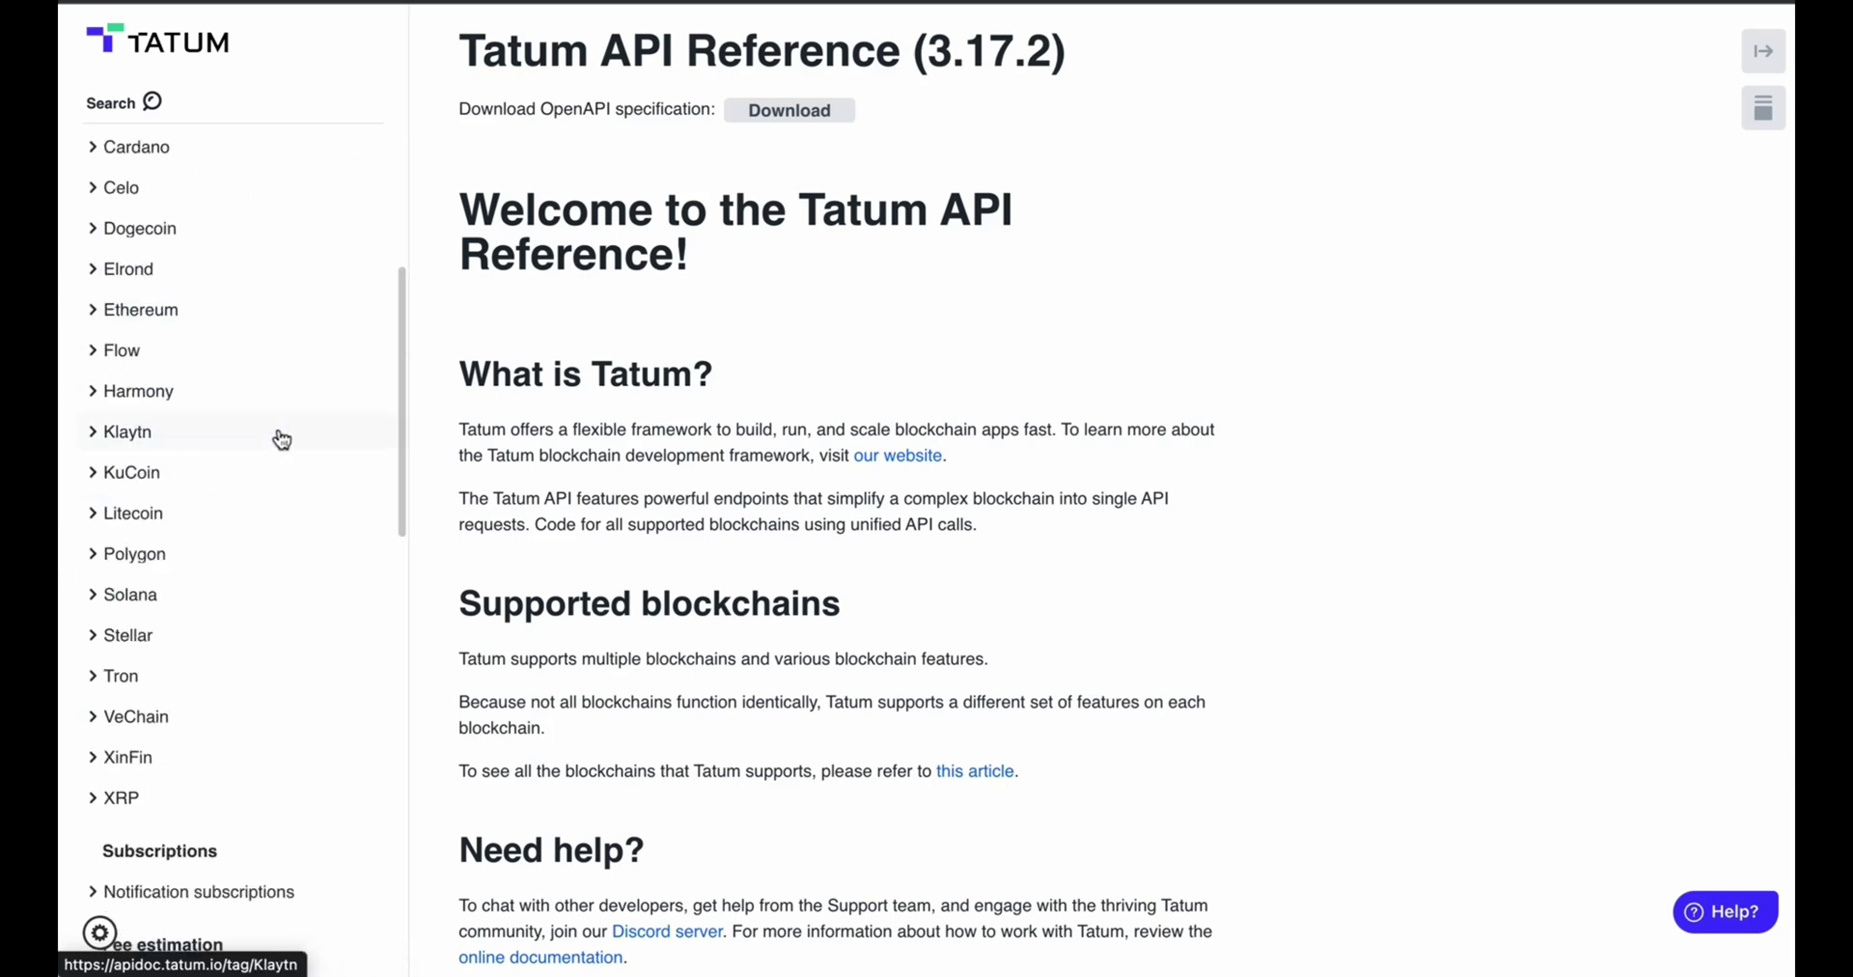
scroll(214, 473, "down", 6)
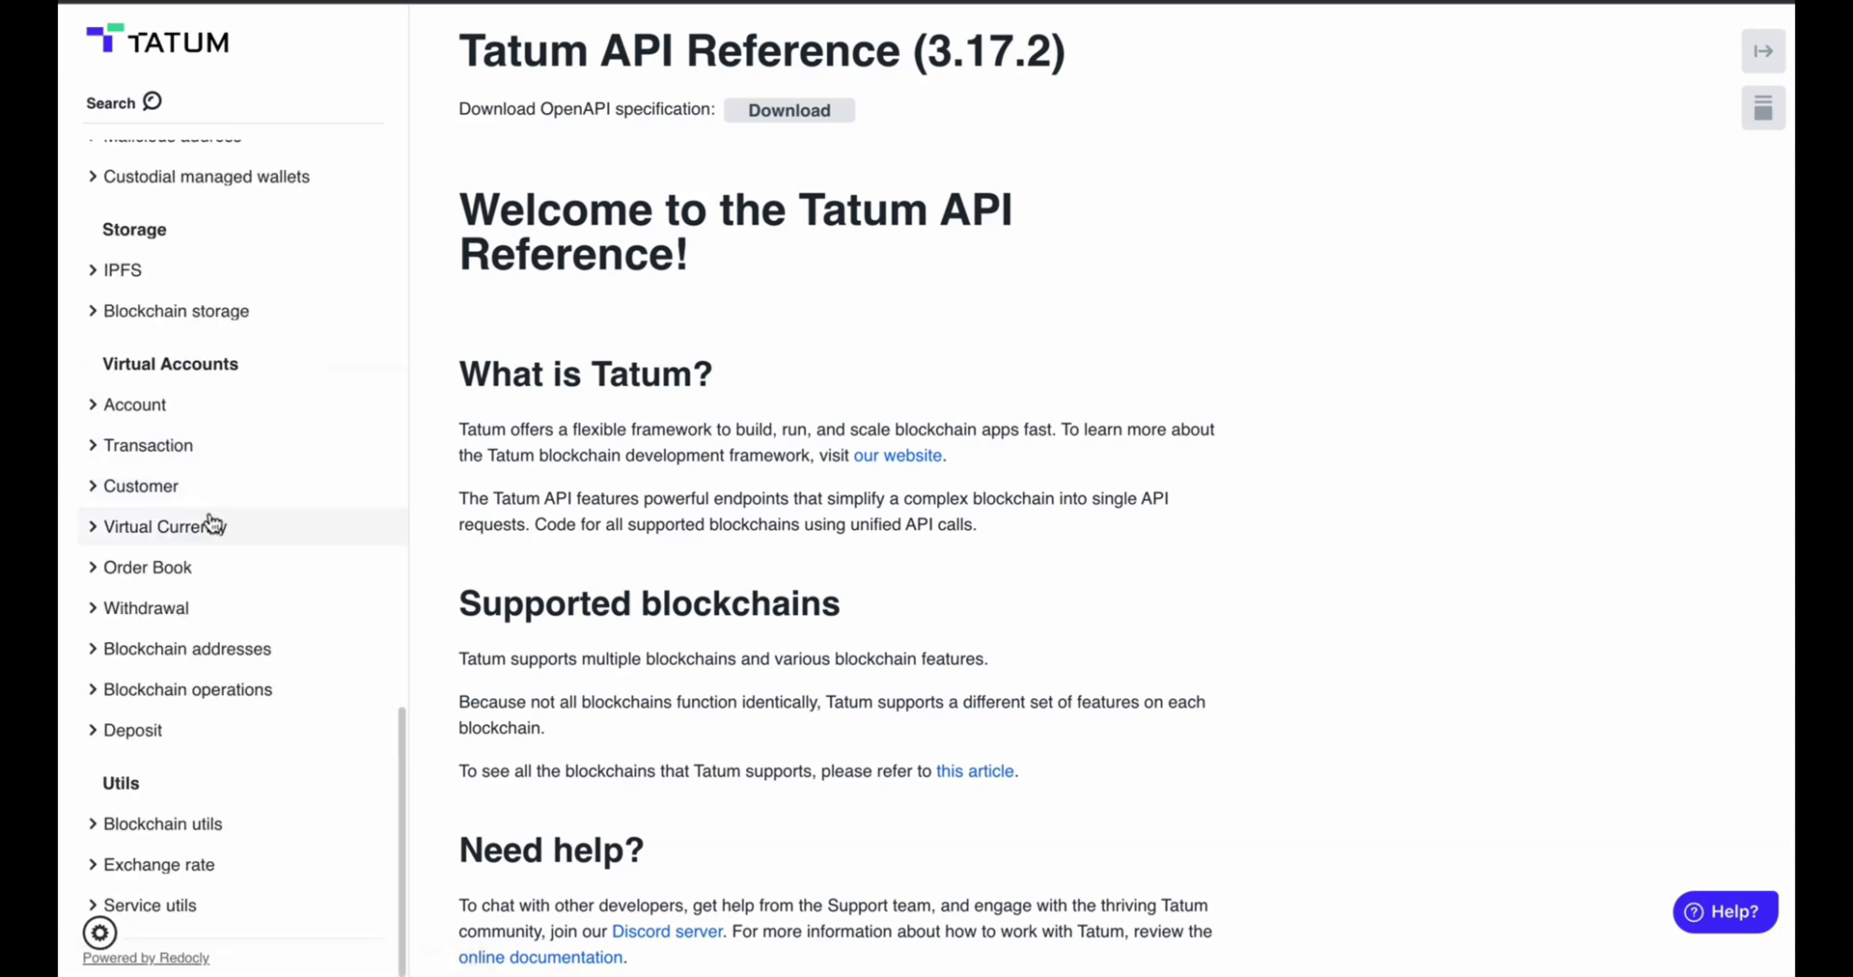
scroll(280, 444, "up", 15)
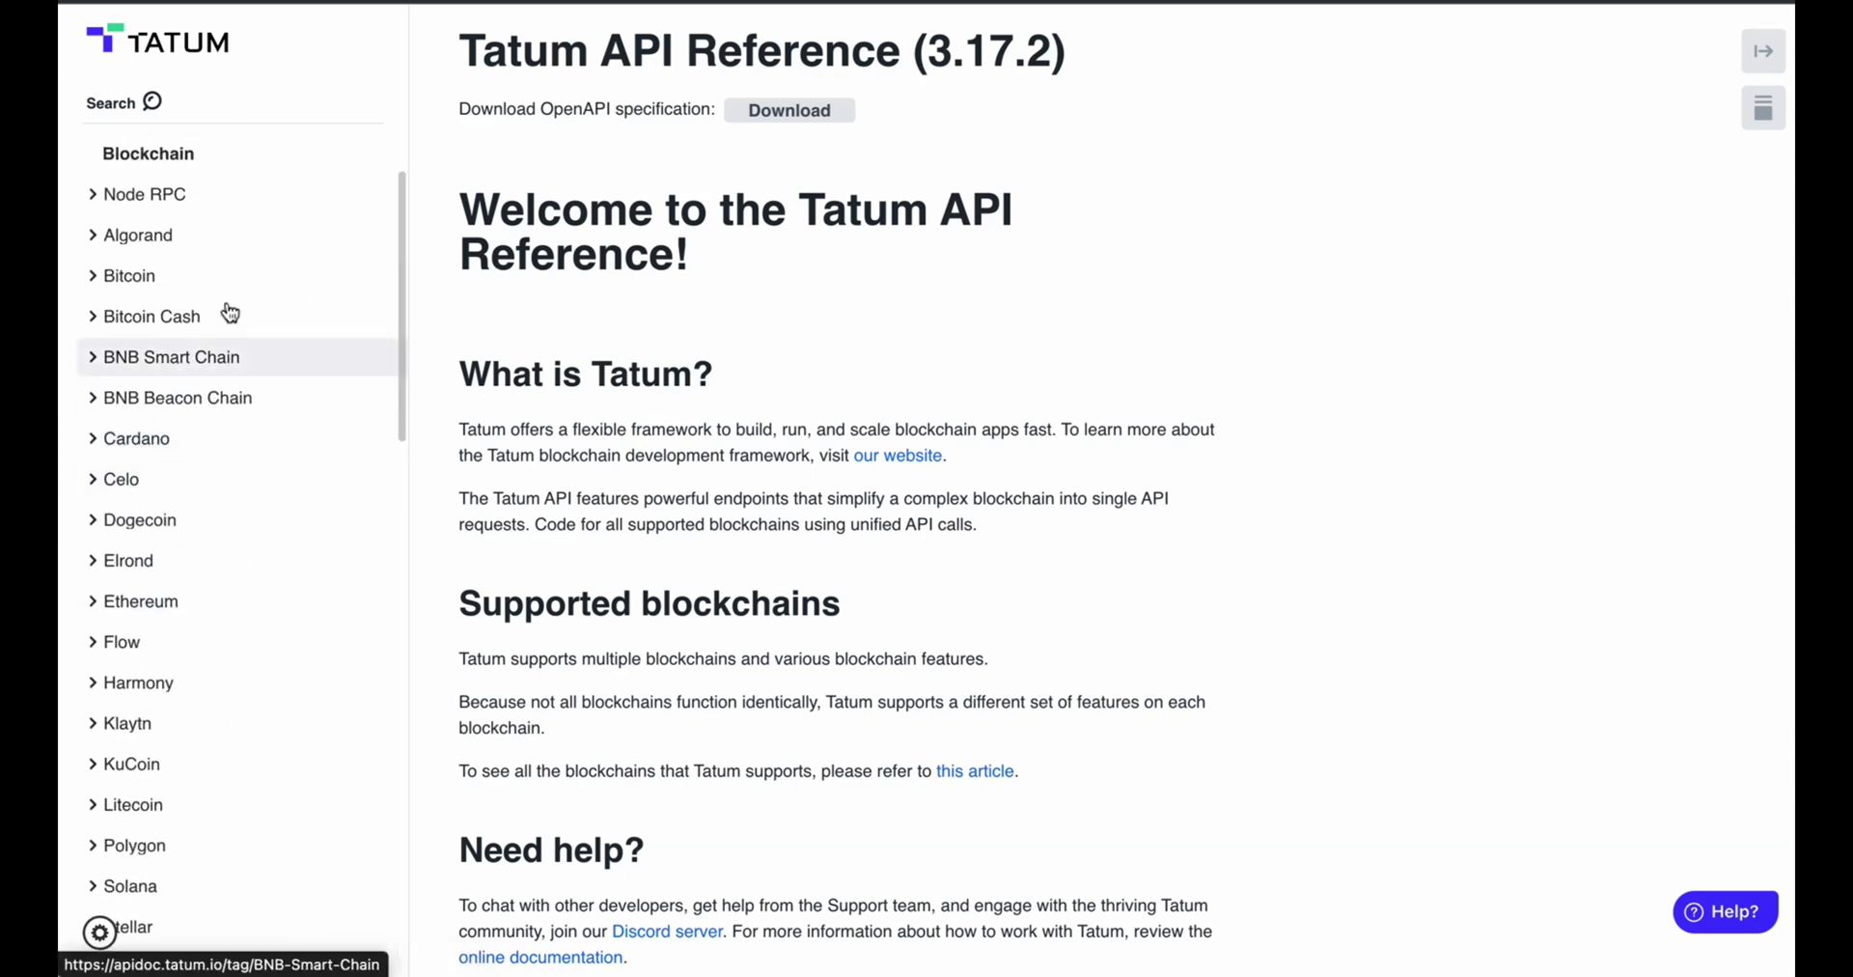
Step: Open the Dogecoin reference and read its introduction and the Generate Dogecoin wallet description
left_click(163, 521)
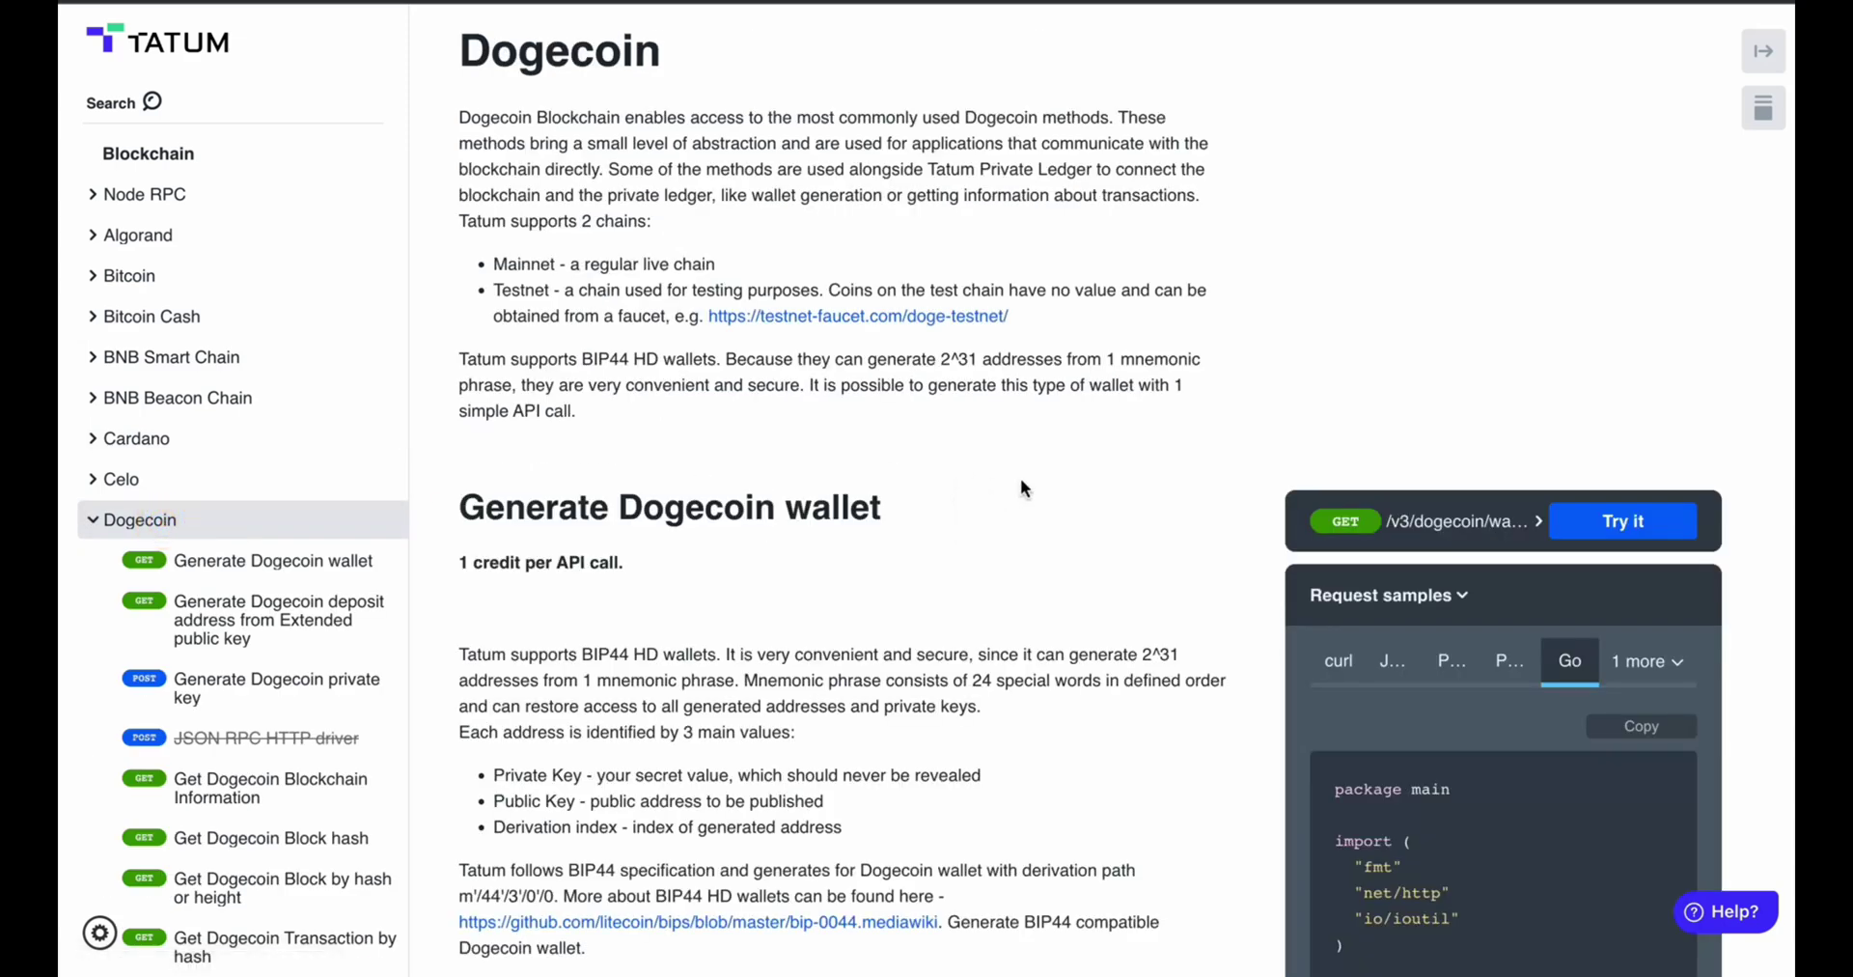
scroll(1158, 531, "down", 2)
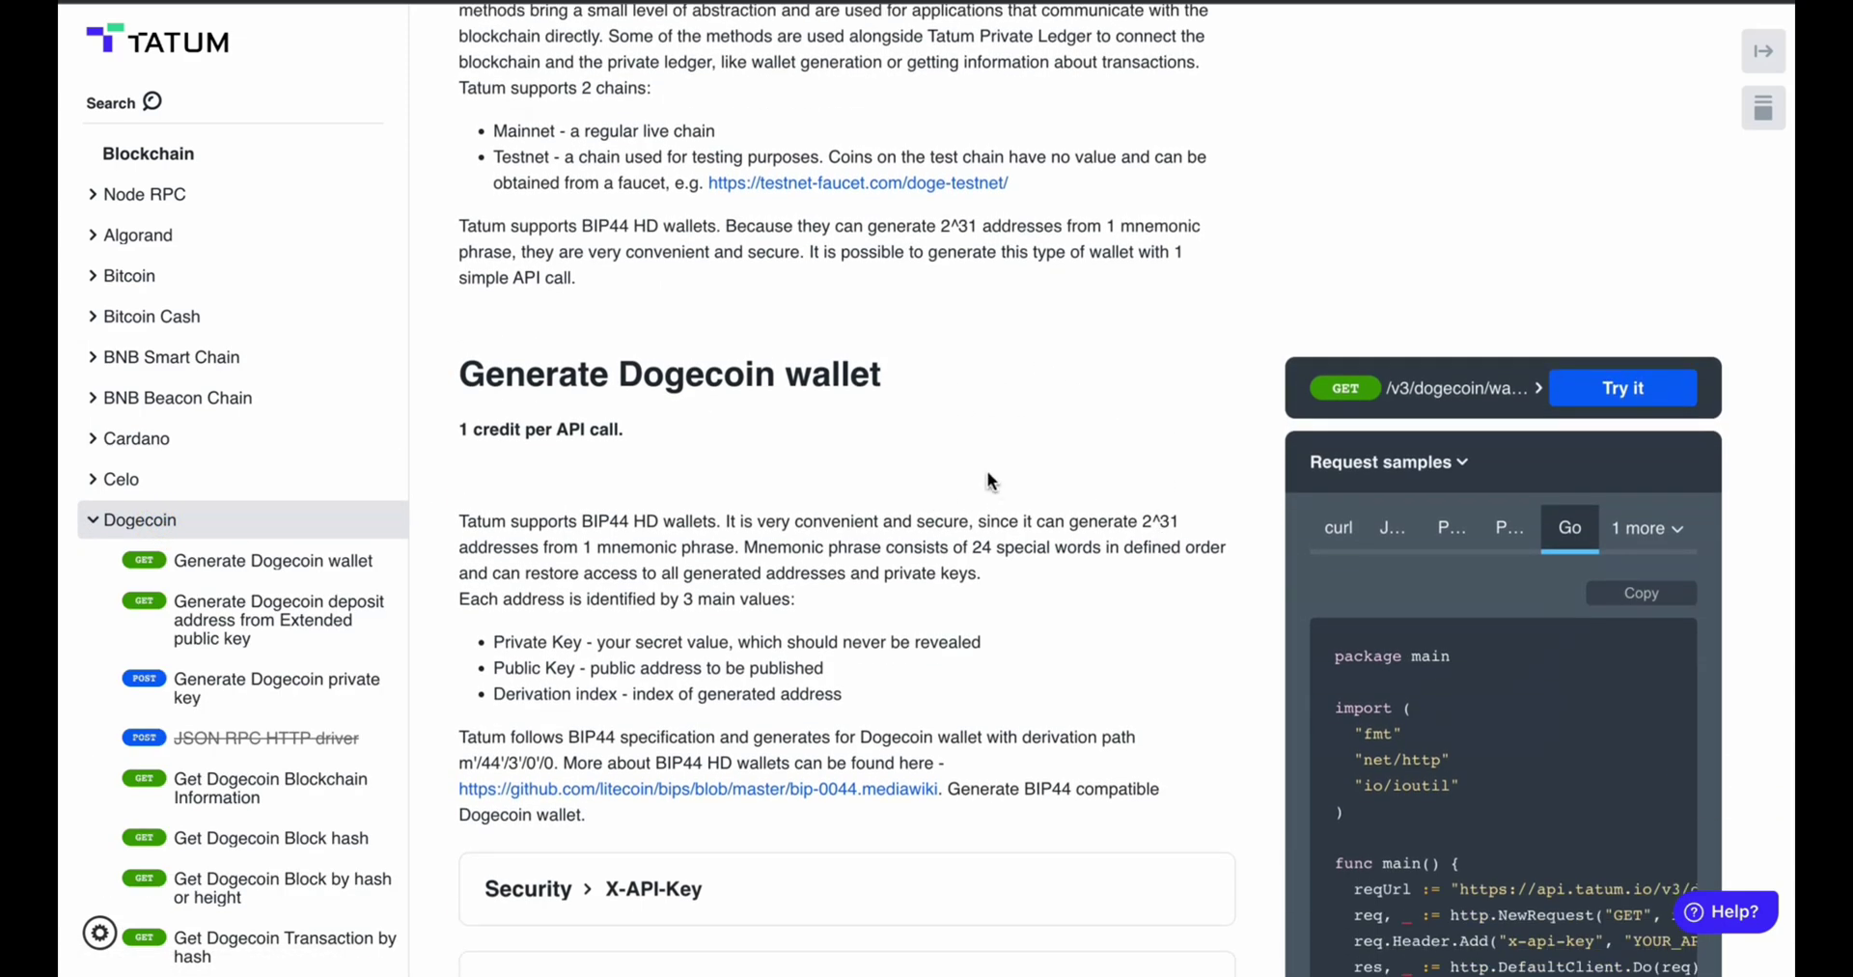
scroll(987, 483, "up", 2)
scroll(987, 466, "down", 4)
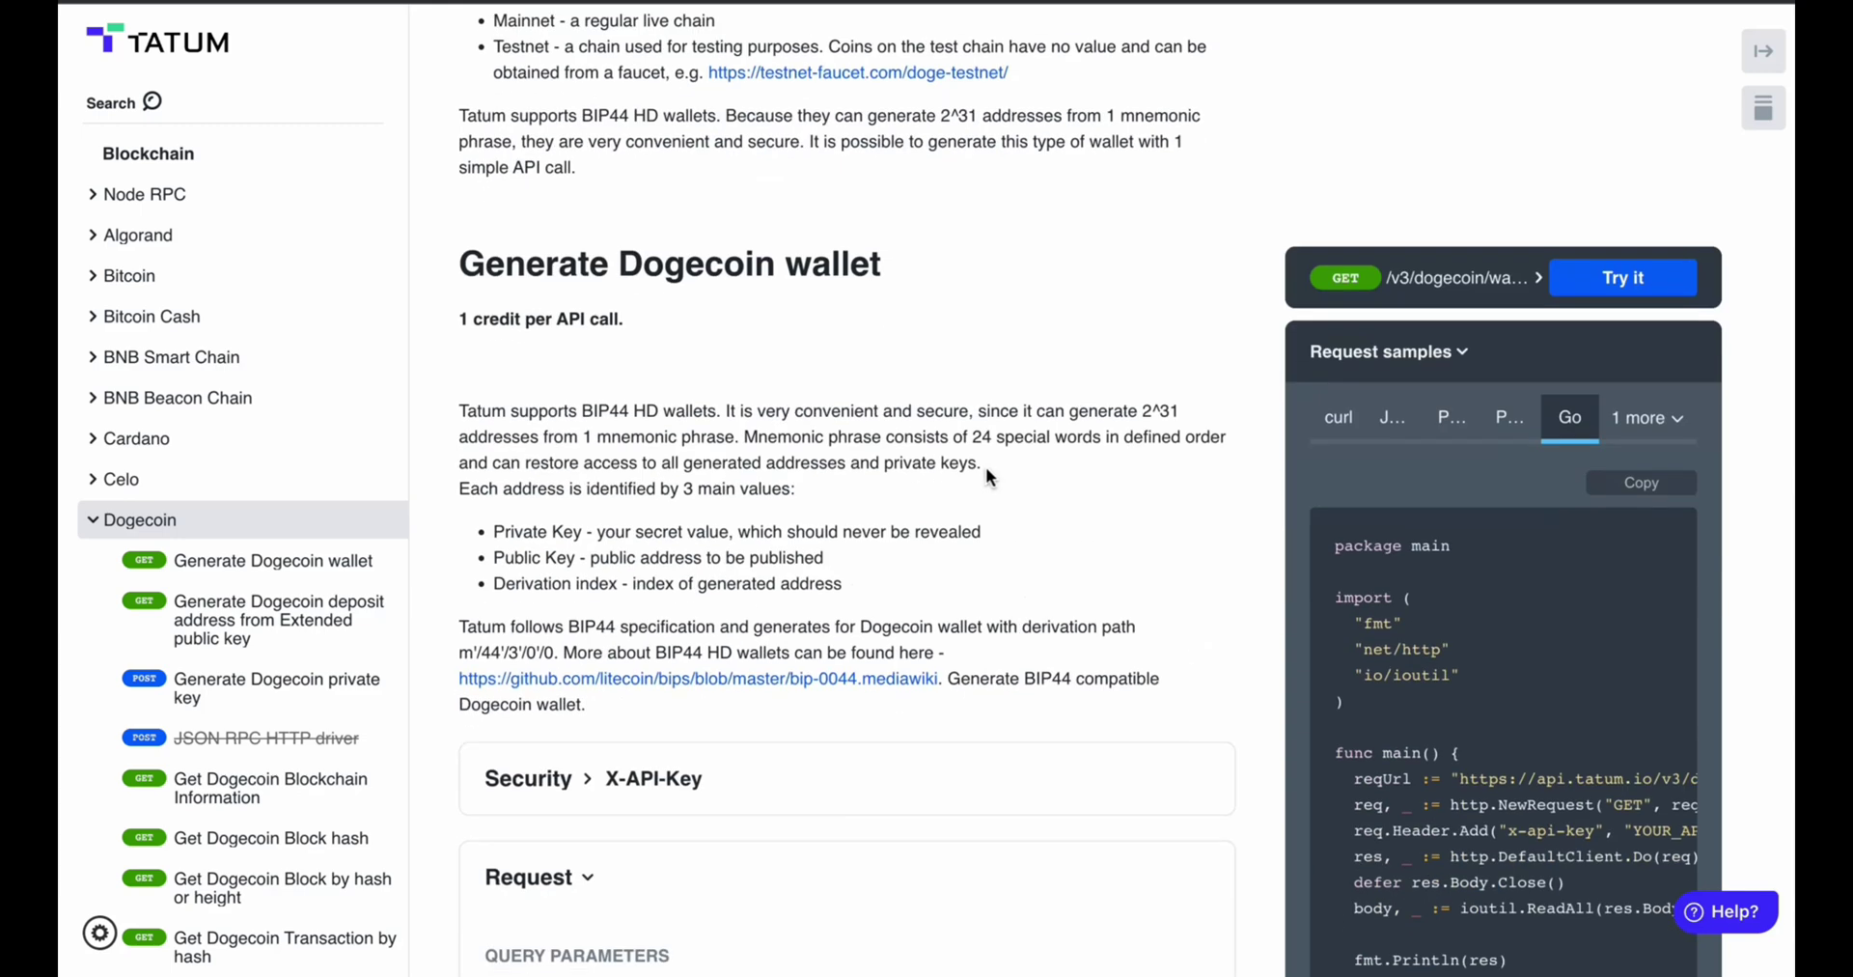
Step: View the Generate Dogecoin wallet request samples in different languages, including PHP, ending with curl
left_click(1511, 376)
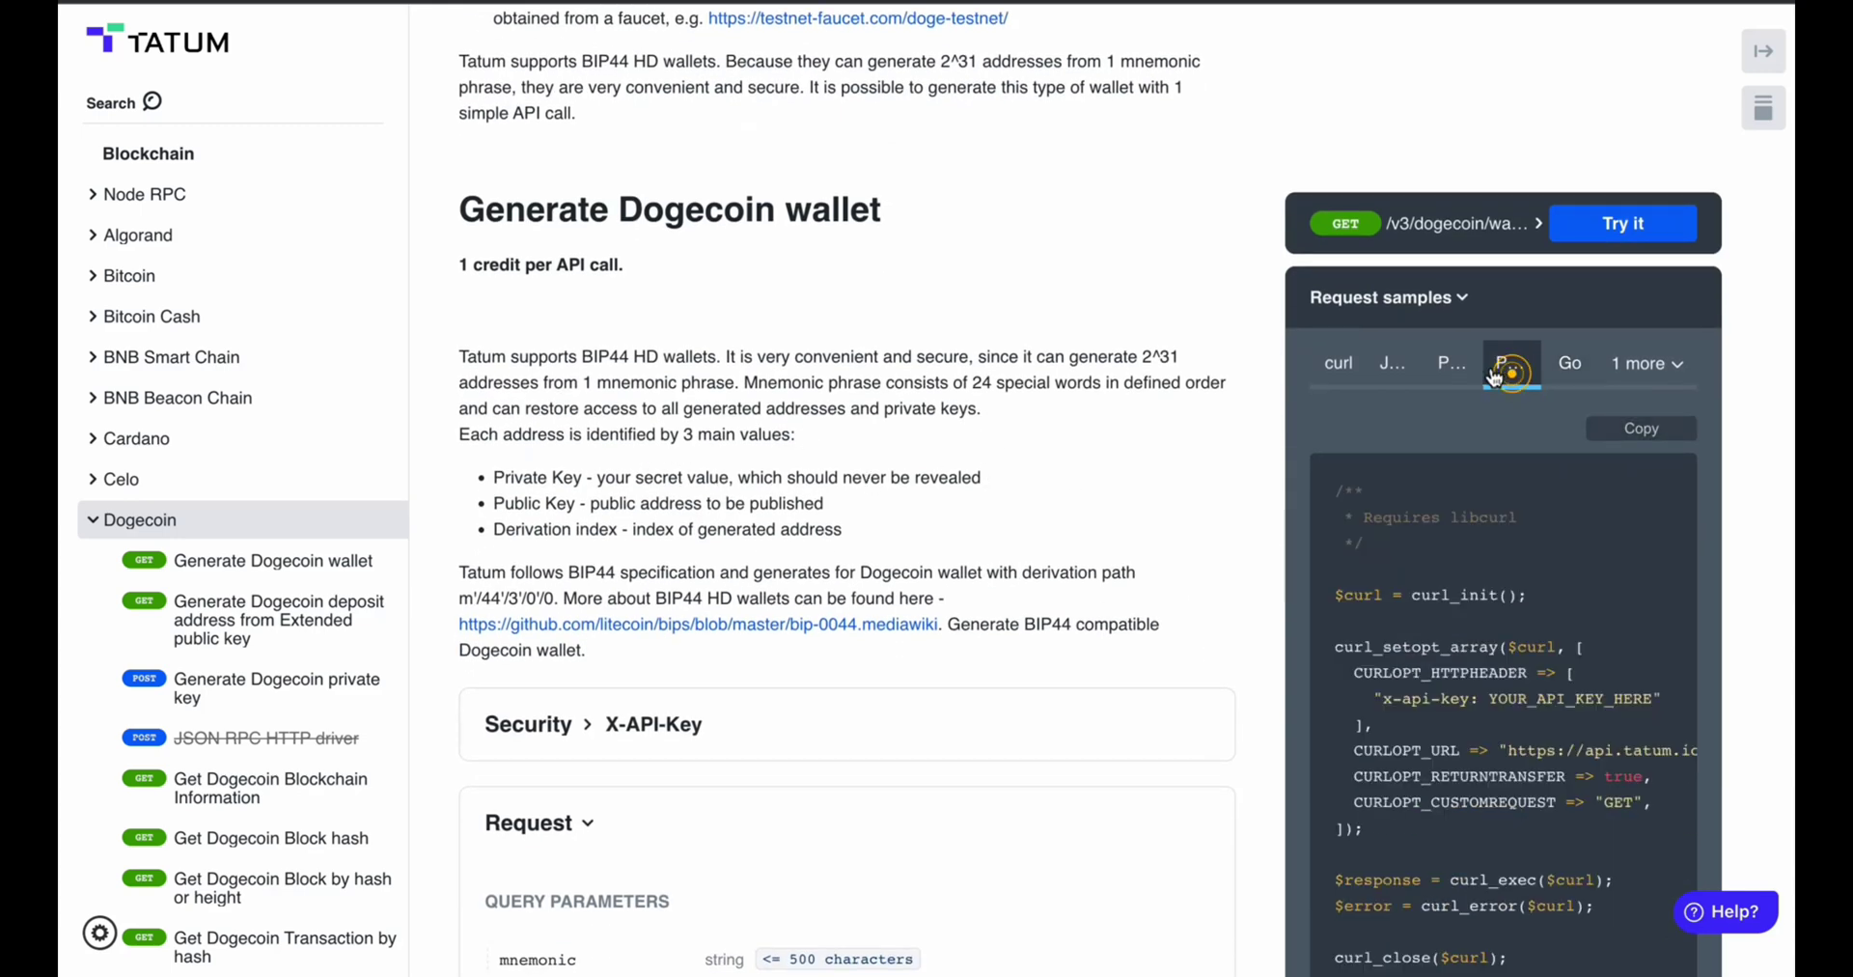
left_click(1445, 377)
left_click(1341, 372)
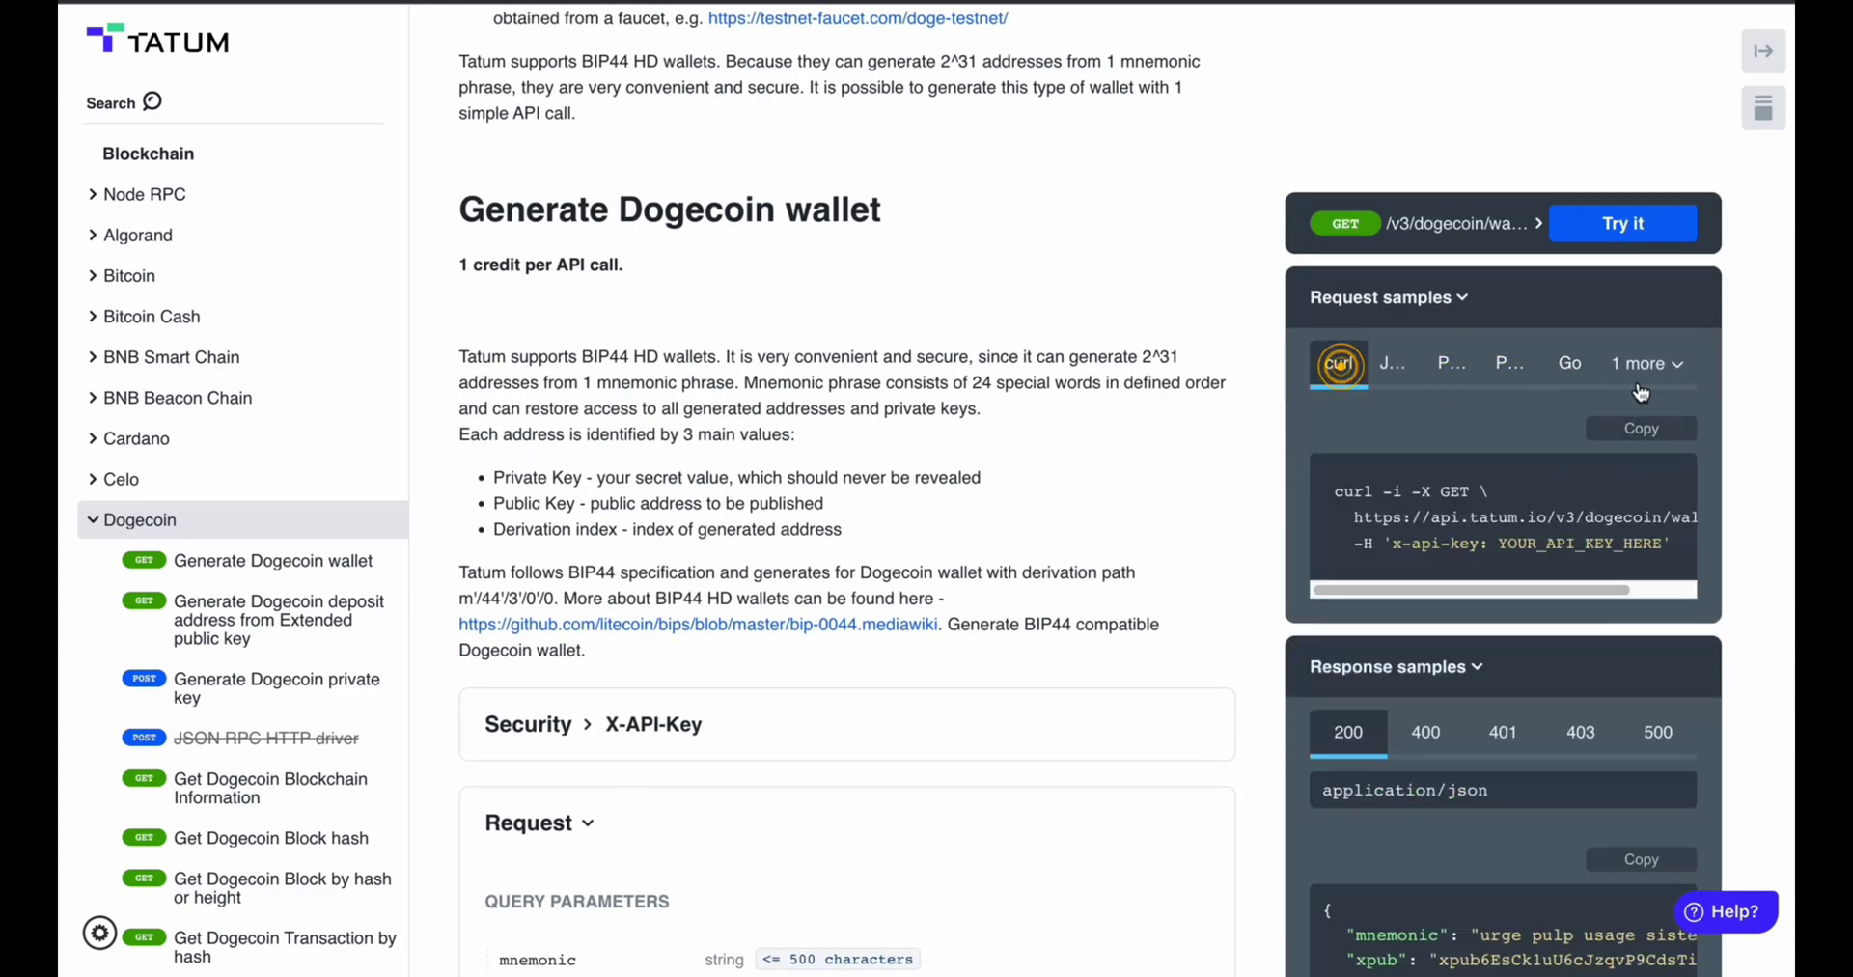